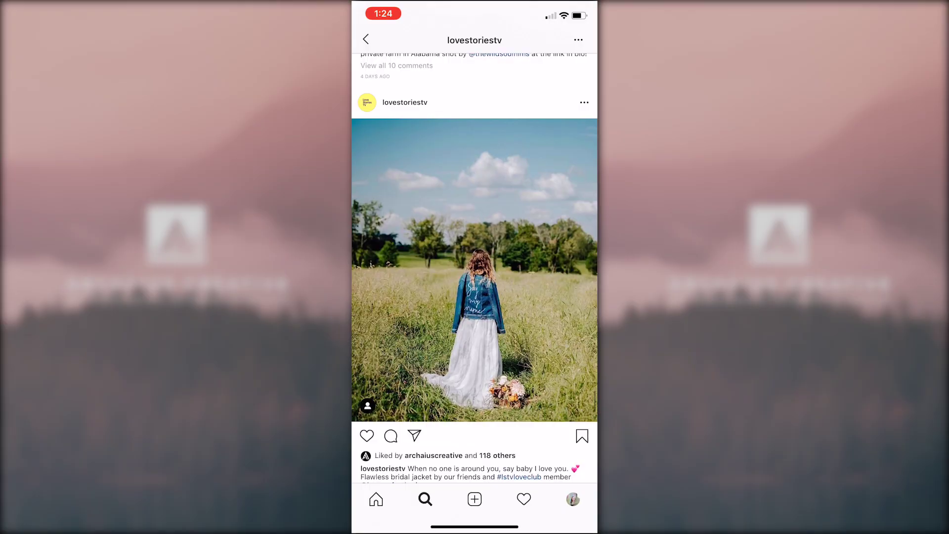
# Scroll the lovestoriestv feed down to the Black Forest, Colorado proposal video post
pyautogui.scroll(-10, 475, 267)
pyautogui.scroll(-2, 475, 267)
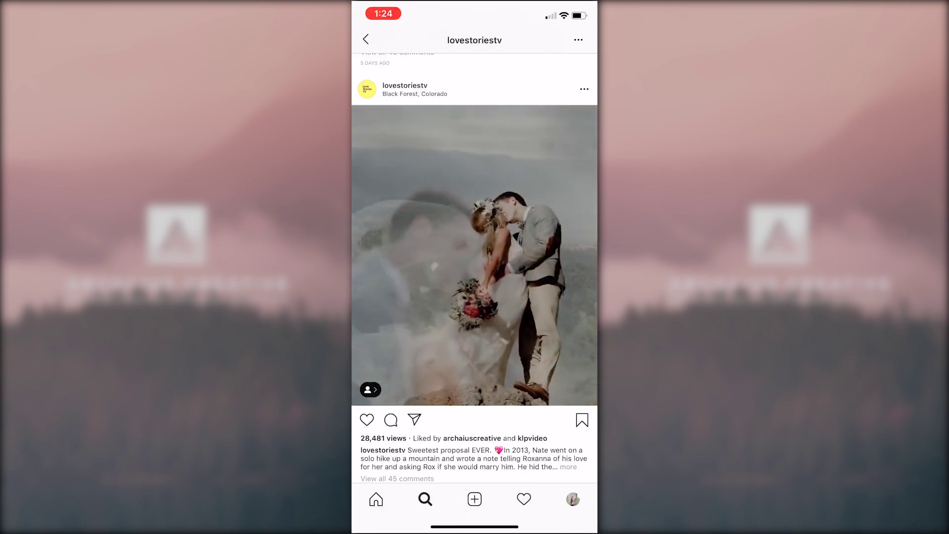
pyautogui.scroll(-1, 475, 267)
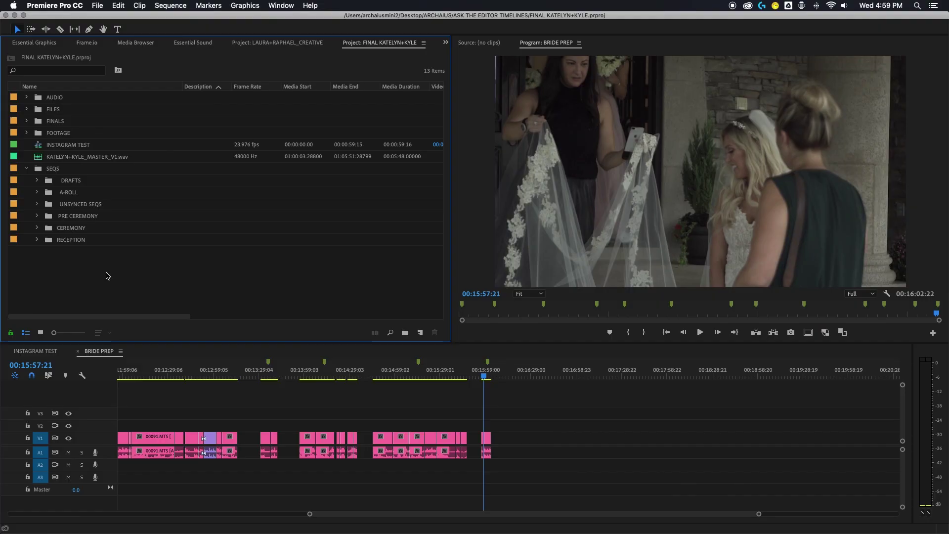
# Start a new sequence using DSLR editing mode with 864 as the horizontal frame size
pyautogui.press('super+n')
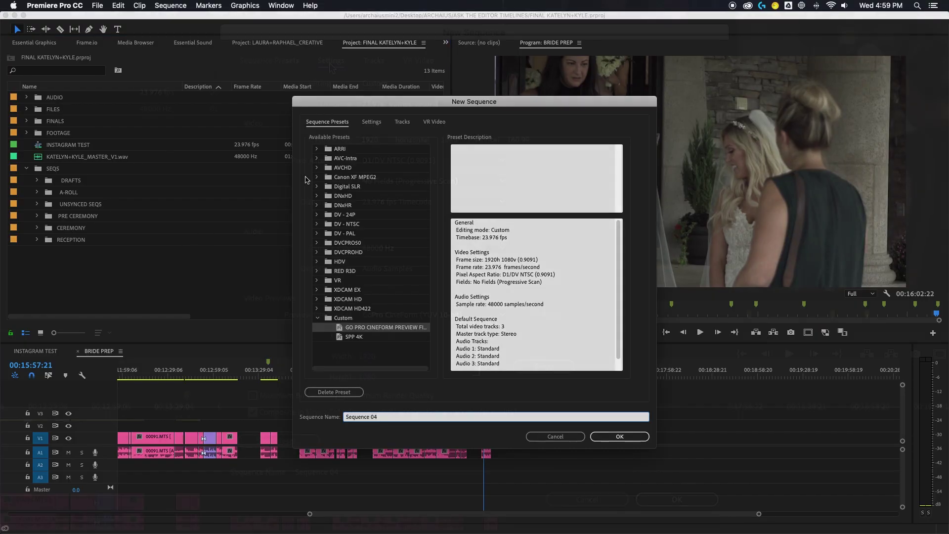
pyautogui.click(371, 122)
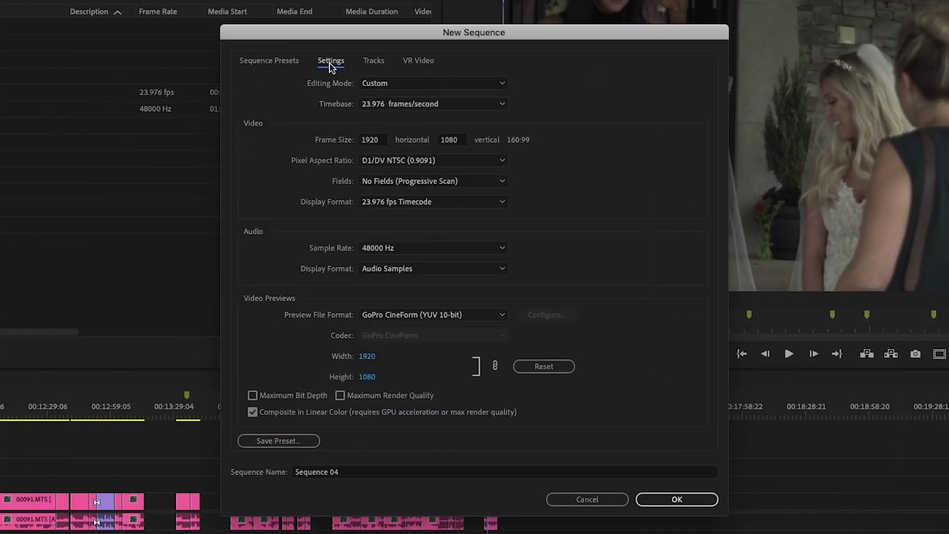
pyautogui.click(372, 84)
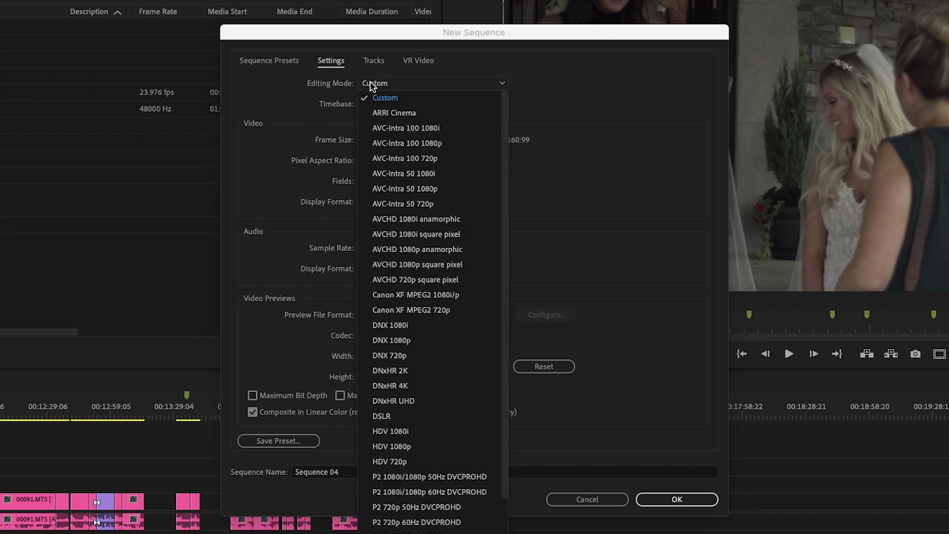
pyautogui.click(406, 415)
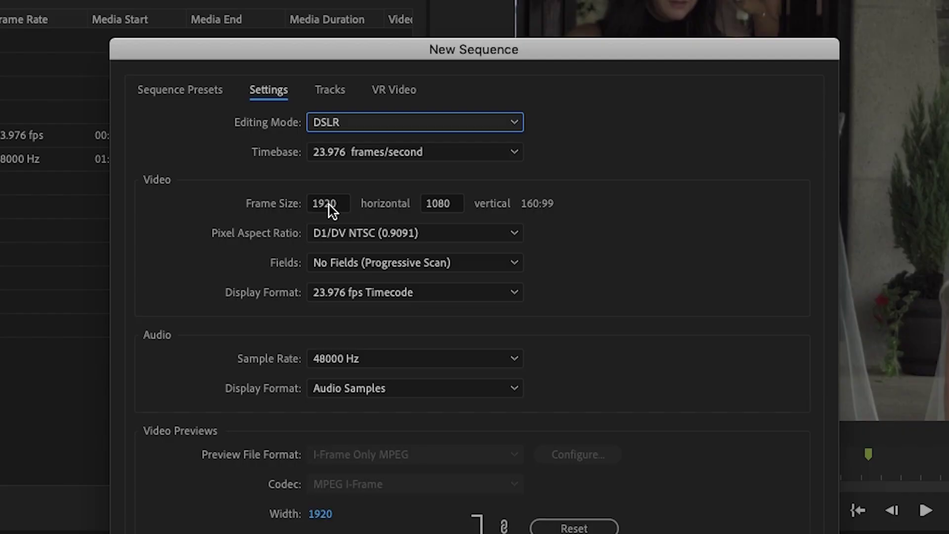
pyautogui.click(342, 201)
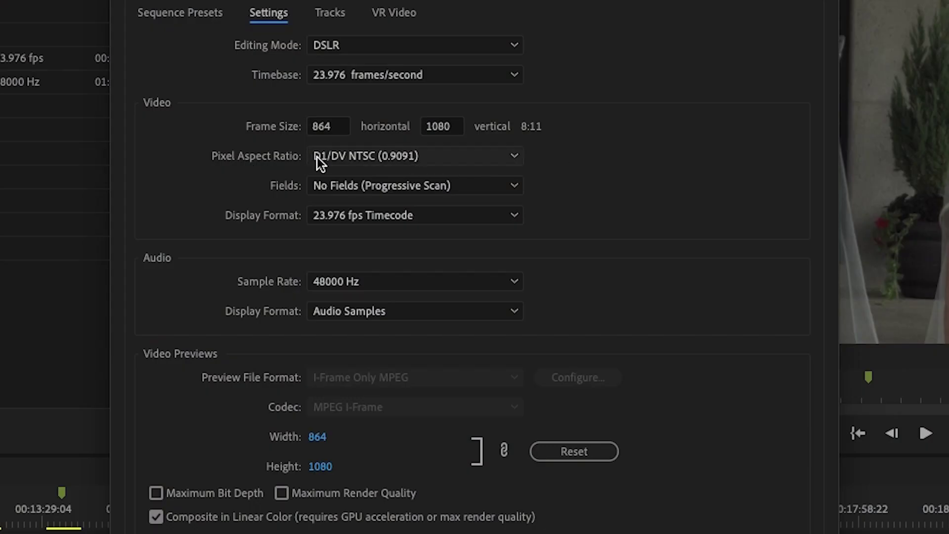
# Switch the sequence to square pixels and save it as the INSTAGRAM STORY preset
pyautogui.click(361, 156)
pyautogui.click(377, 179)
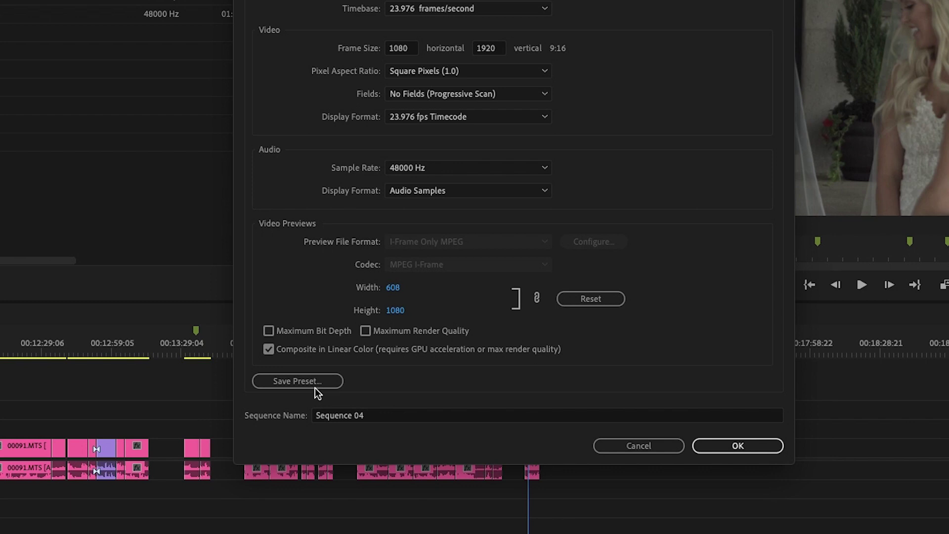
pyautogui.click(316, 387)
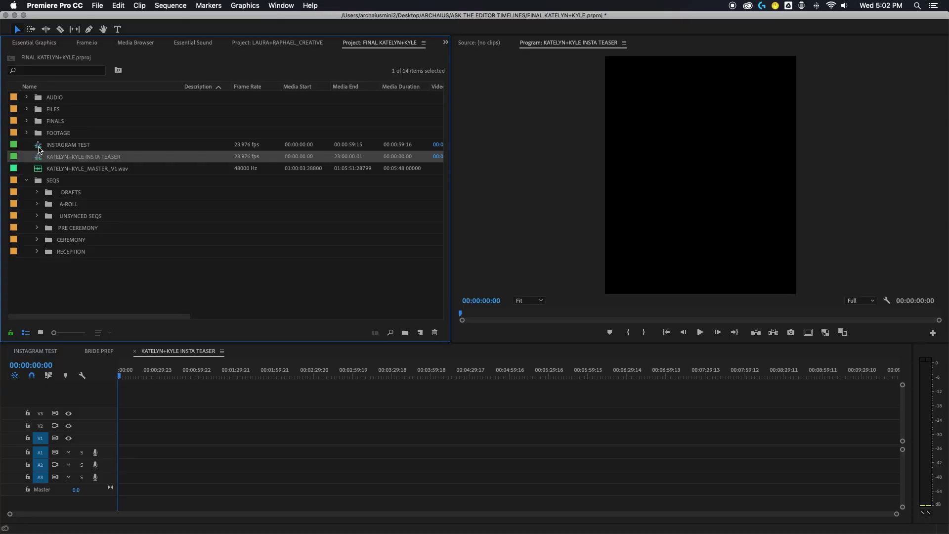
# Open INSTAGRAM TEST and shift clip 00007.MTS right to Motion Position X 705
pyautogui.doubleClick(39, 147)
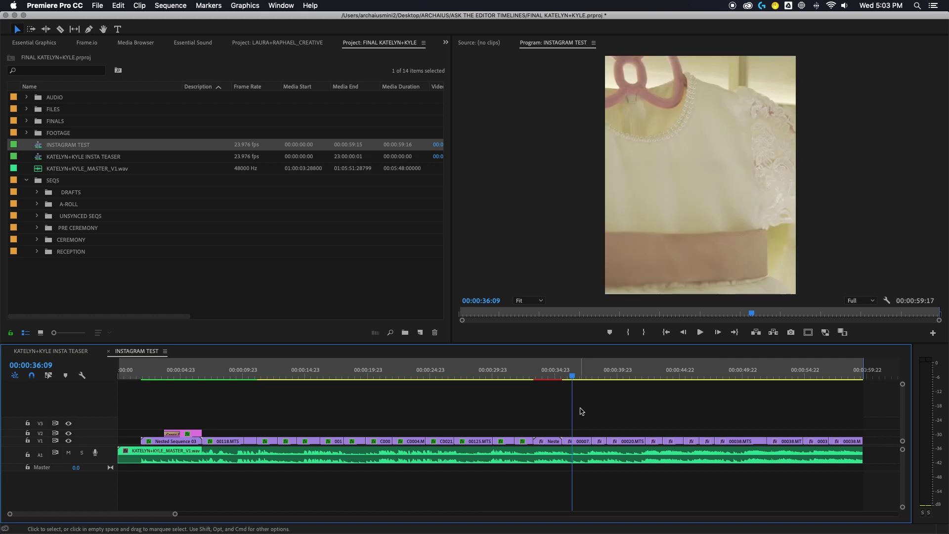
pyautogui.hotkey('shift', '5')
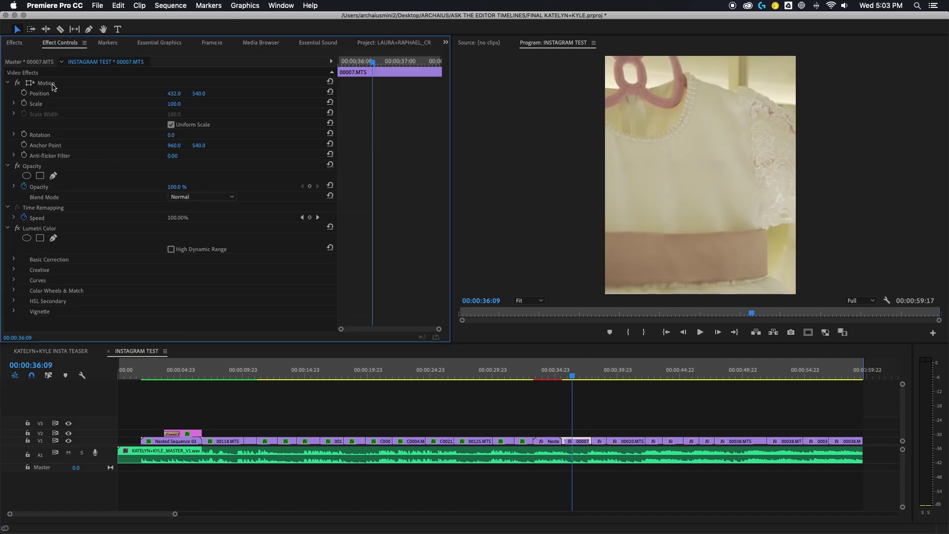
pyautogui.click(52, 83)
pyautogui.moveTo(171, 94); pyautogui.dragTo(294, 94)
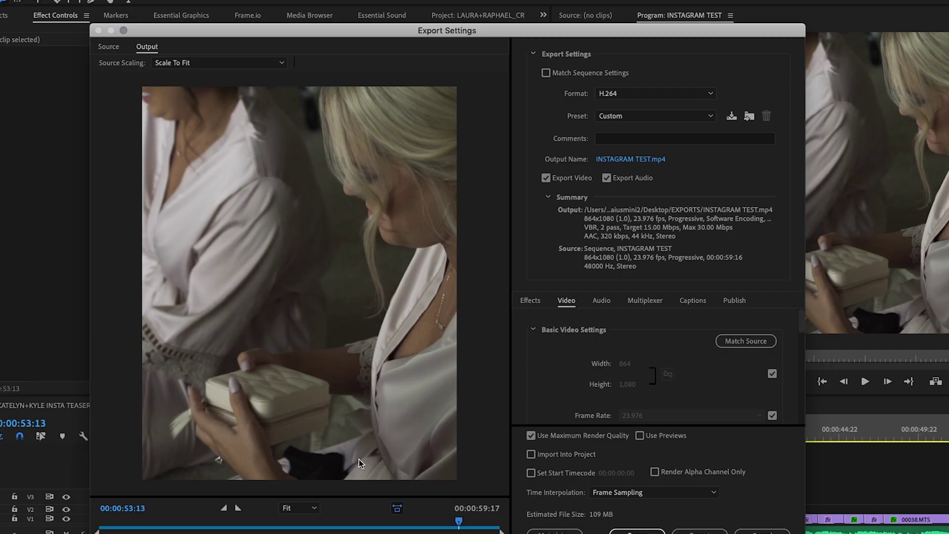
# Keep H.264 as the export format and share INSTAGRAM TEST 1 pass.mp4 over AirDrop
pyautogui.click(666, 96)
pyautogui.click(625, 202)
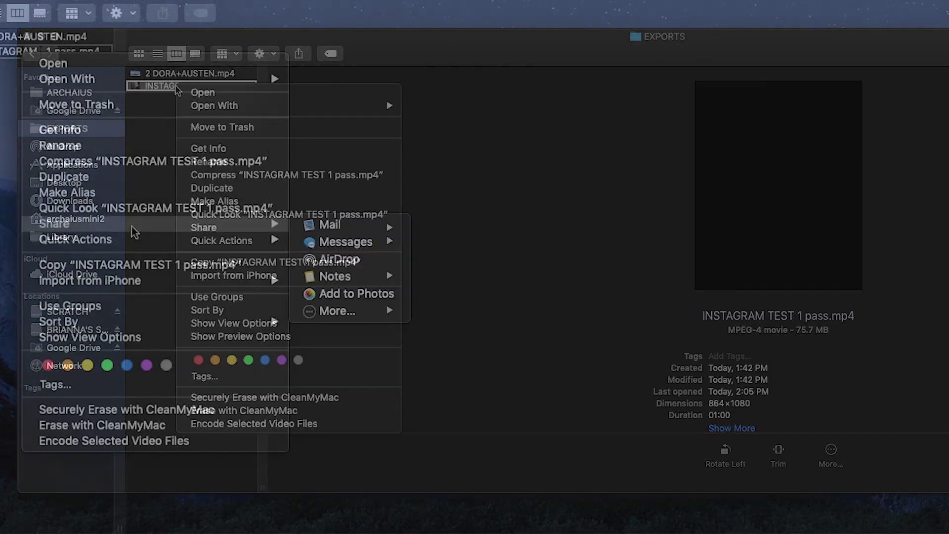
pyautogui.click(358, 262)
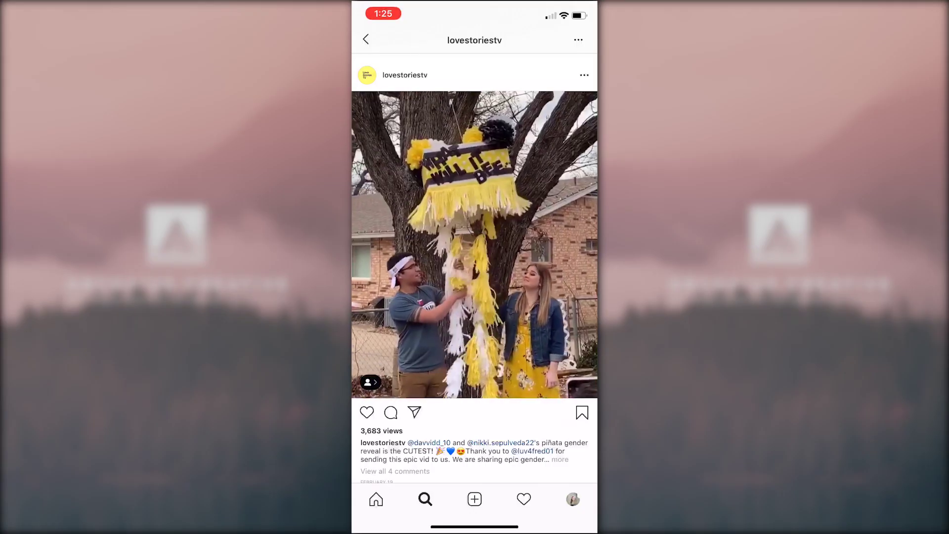
# Scroll the lovestoriestv feed past the piñata video and Fairmont San Francisco photo
pyautogui.scroll(-15, 475, 267)
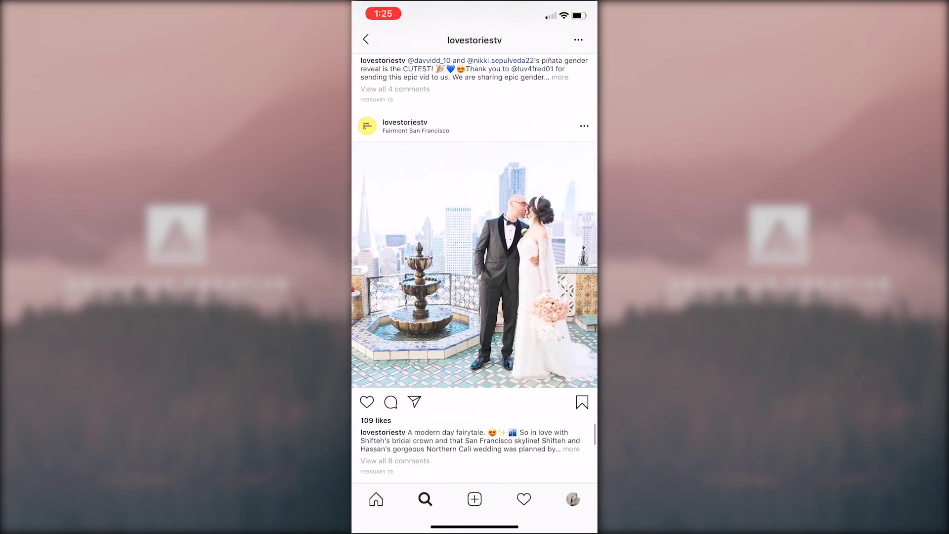
pyautogui.scroll(-15, 475, 267)
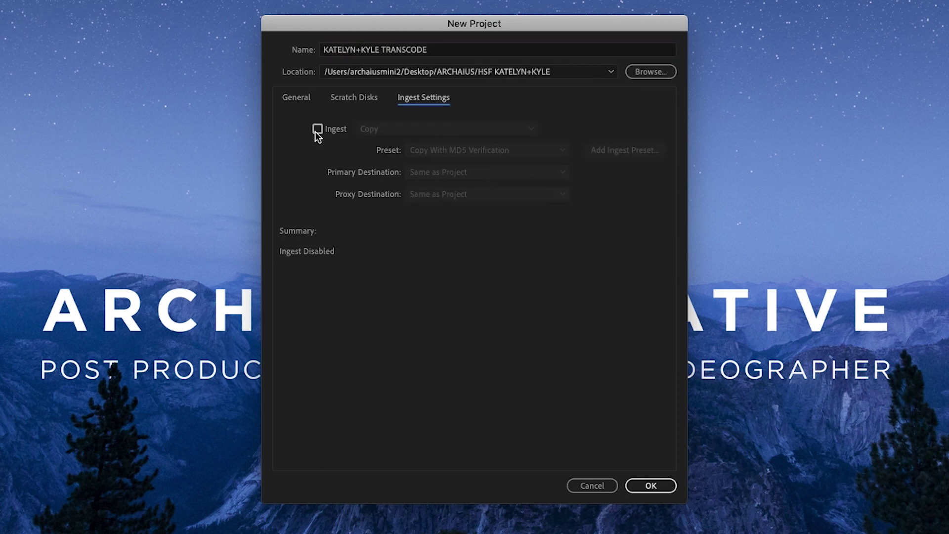
# Enable ingest transcoding with a new transcode folder inside the HSF project folder as destination
pyautogui.click(317, 130)
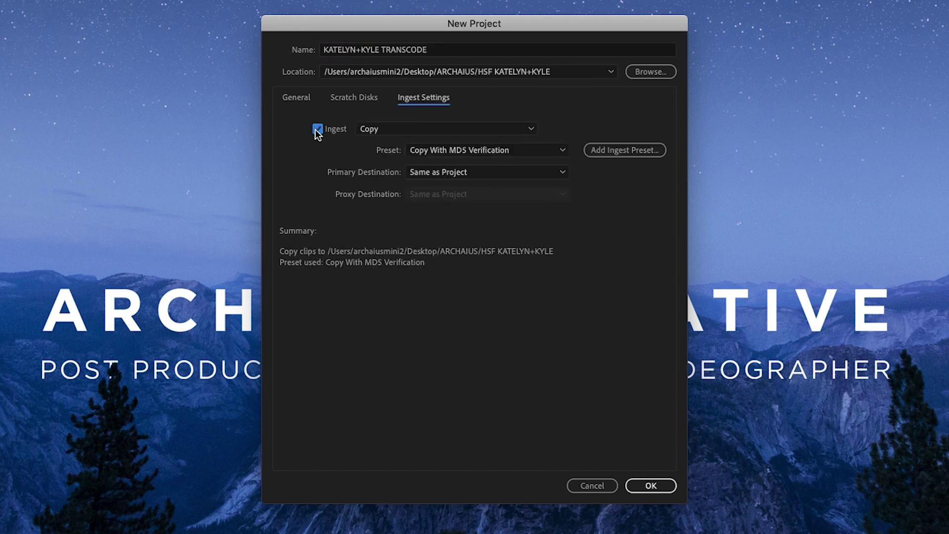
pyautogui.click(374, 128)
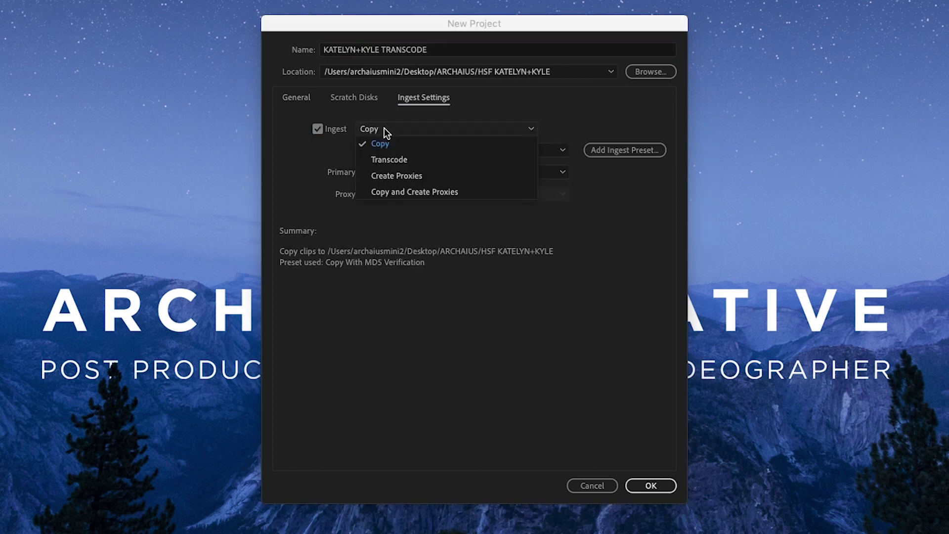
pyautogui.click(398, 160)
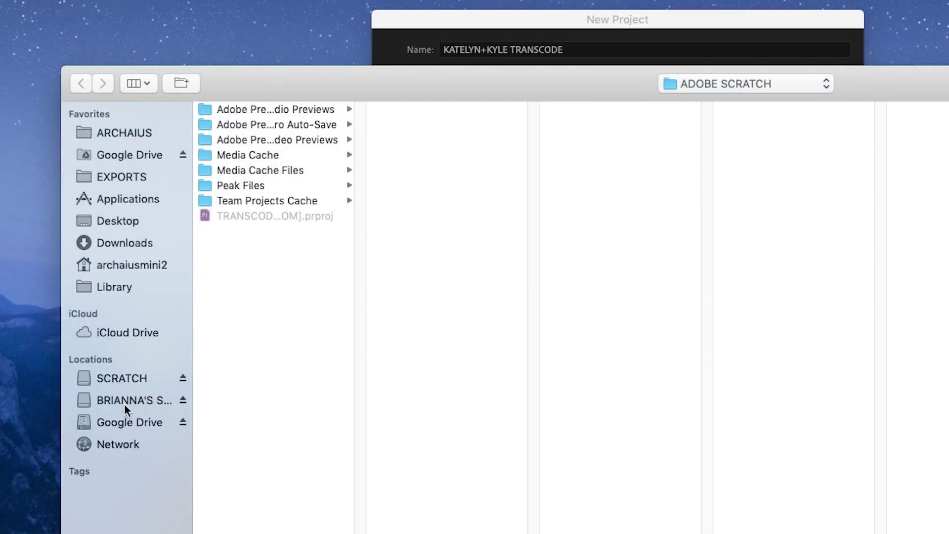
pyautogui.click(124, 402)
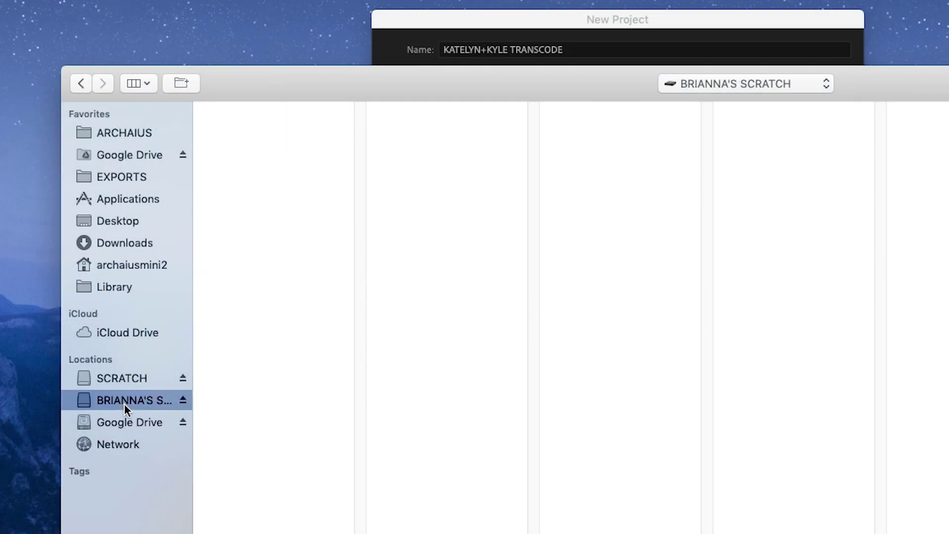
pyautogui.click(307, 124)
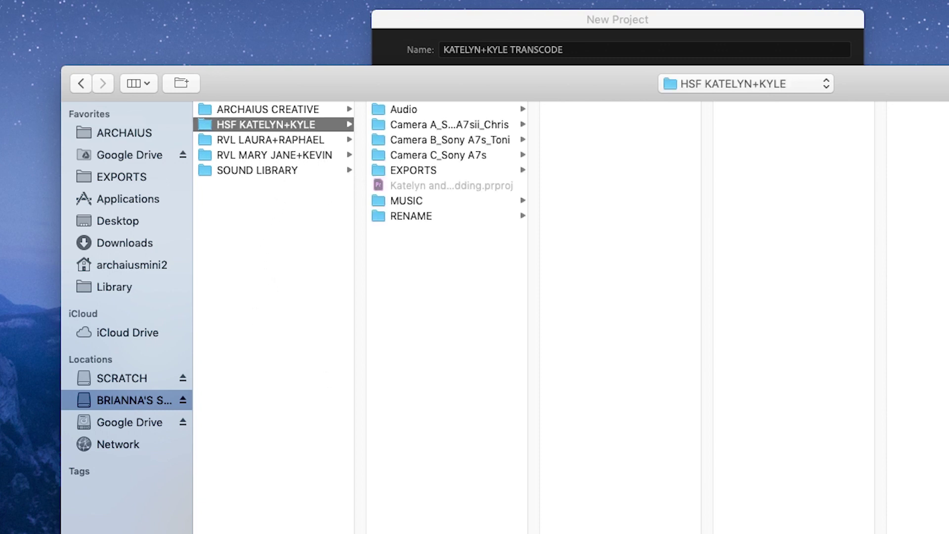
pyautogui.press('super+shift+n')
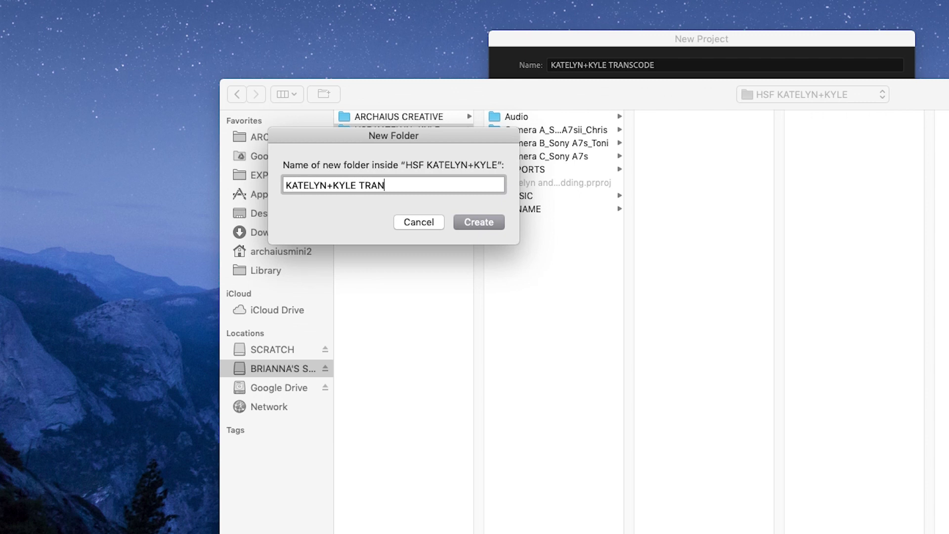
pyautogui.press('Return')
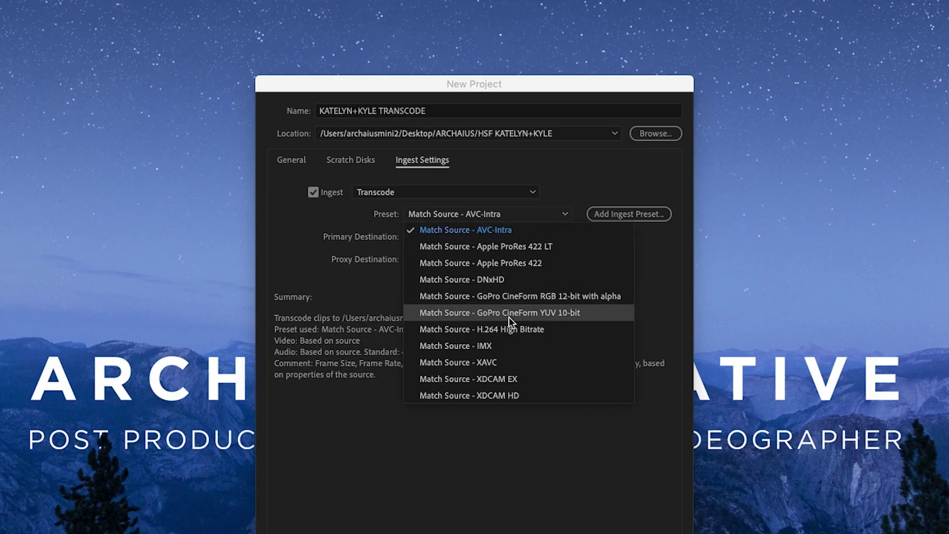
# Choose the Match Source - H.264 High Bitrate preset and create the project
pyautogui.click(512, 328)
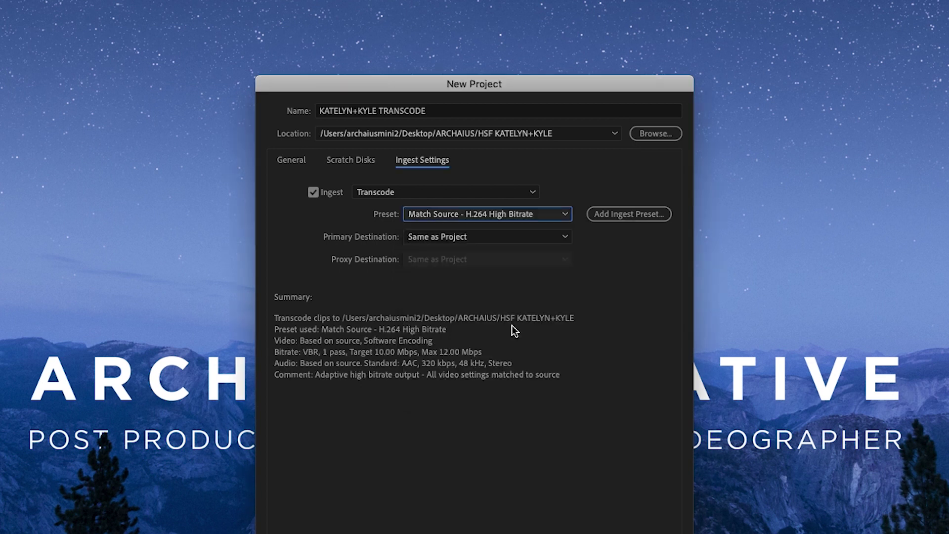
pyautogui.click(514, 217)
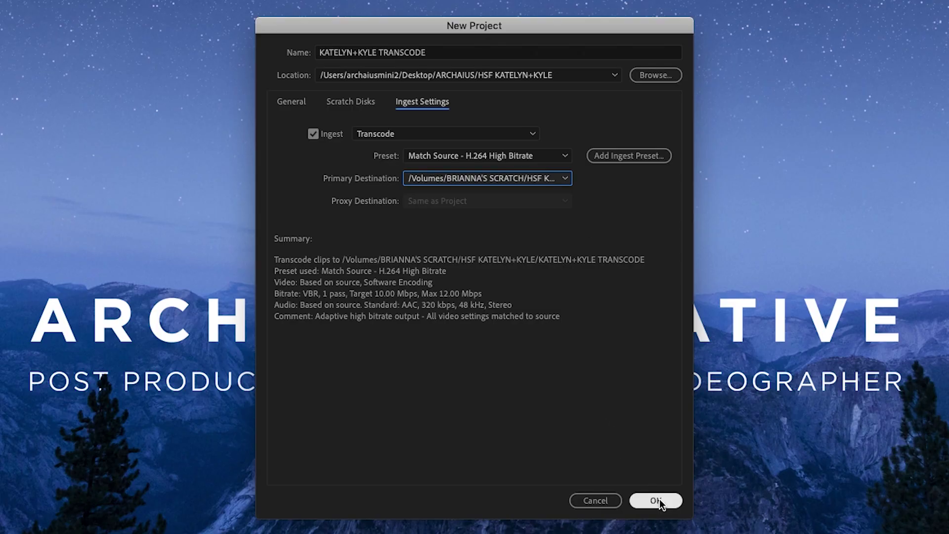
pyautogui.click(656, 500)
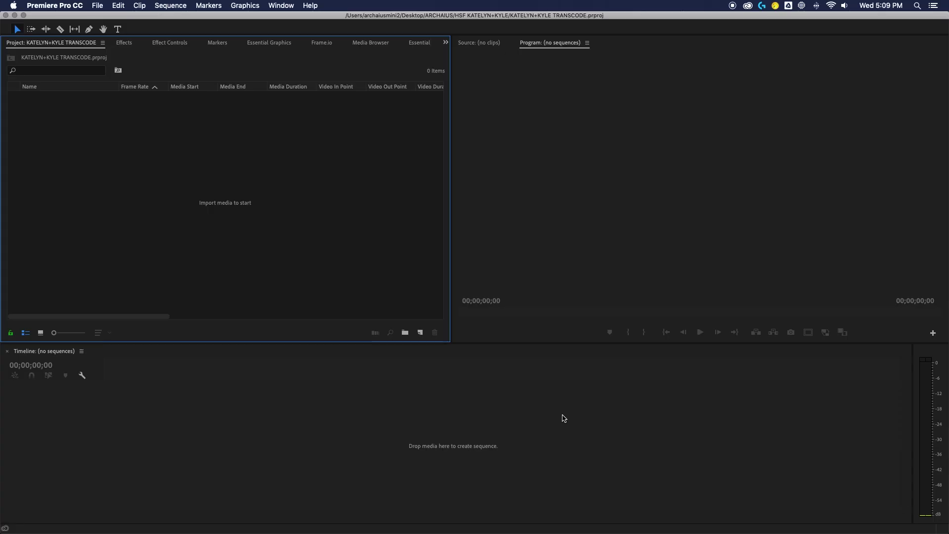
# Import the three Camera folders from HSF KATELYN+KYLE for transcoding
pyautogui.doubleClick(243, 221)
pyautogui.click(219, 91)
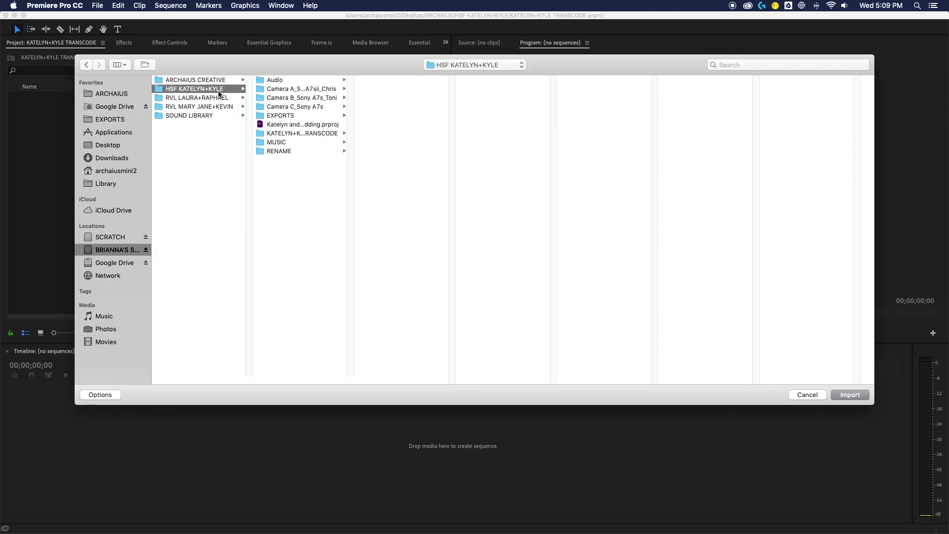
pyautogui.click(291, 91)
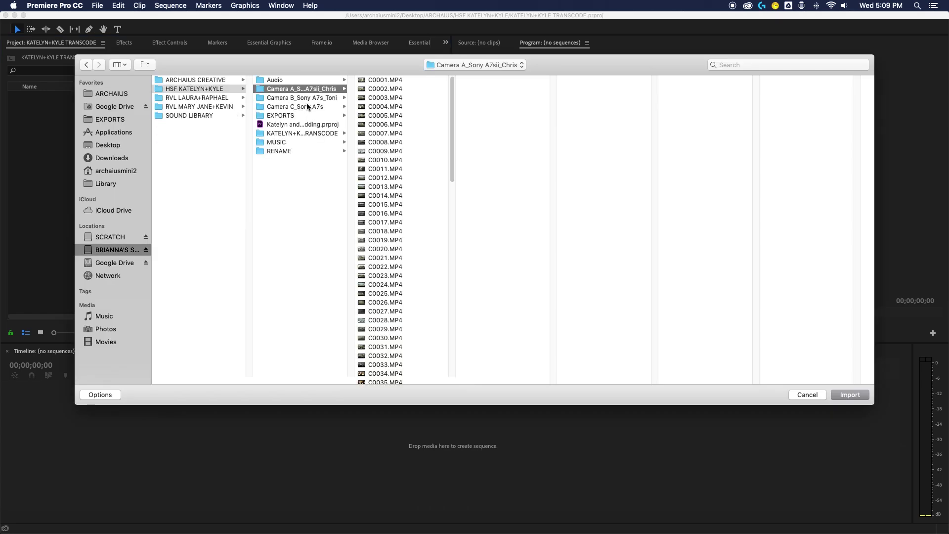
pyautogui.keyDown('shift'); pyautogui.click(307, 105); pyautogui.keyUp('shift')
pyautogui.click(850, 395)
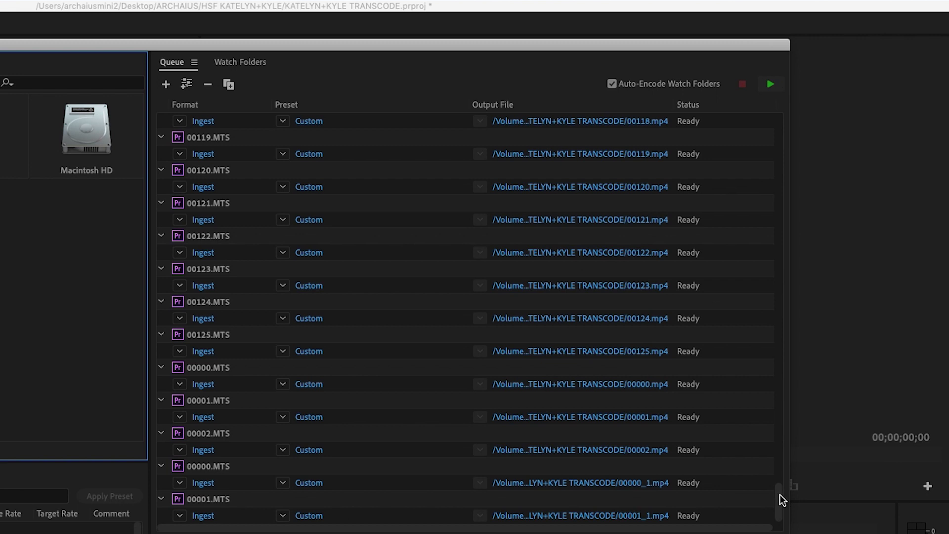
# Check the KATELYN+KYLE TRANSCODE folder for the newly encoded mp4 files
pyautogui.scroll(1, 782, 490)
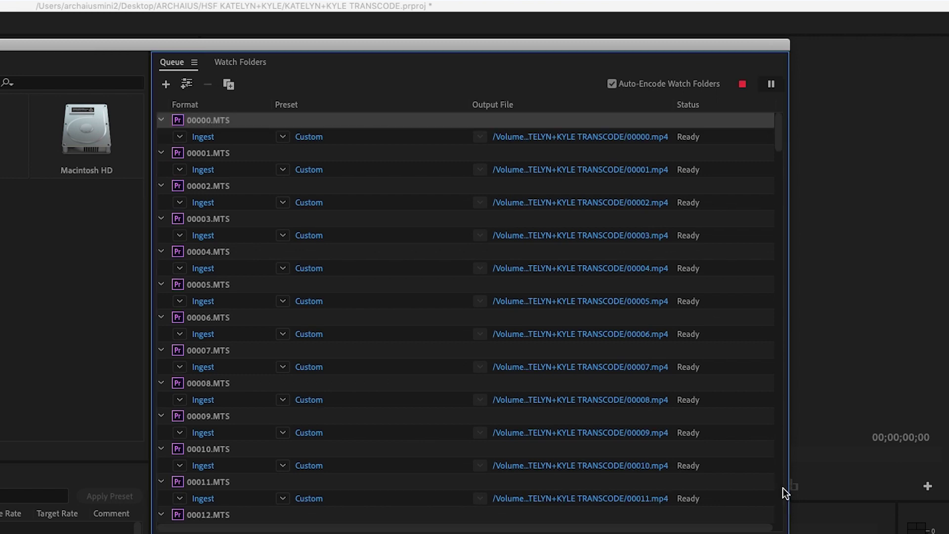
pyautogui.scroll(-1, 784, 488)
pyautogui.click(393, 223)
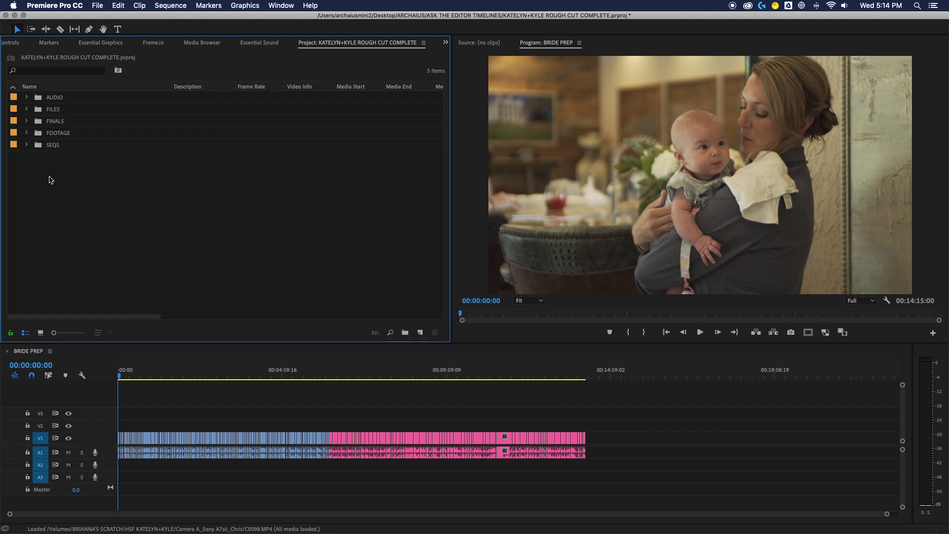
# Expand the SEQS bin and its PRE CEREMONY, CEREMONY and RECEPTION bins
pyautogui.click(27, 145)
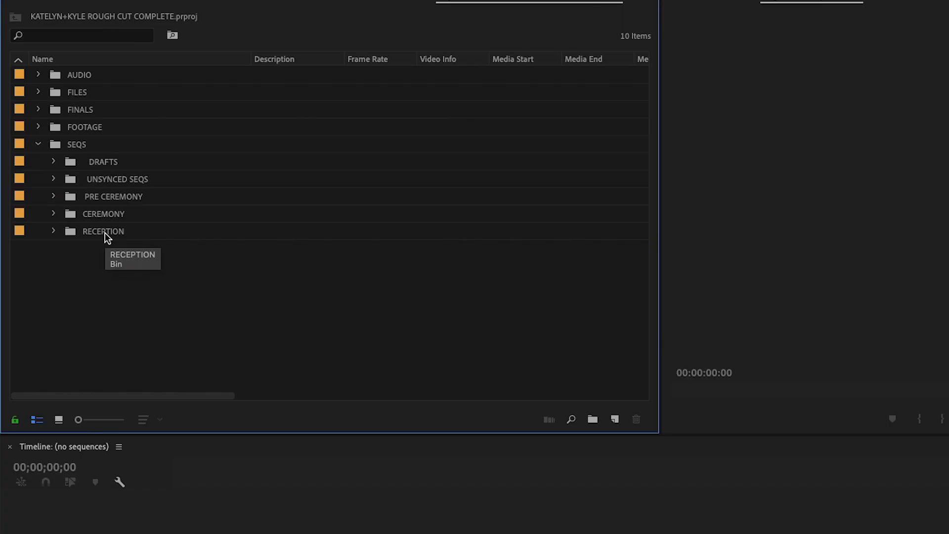
pyautogui.click(54, 197)
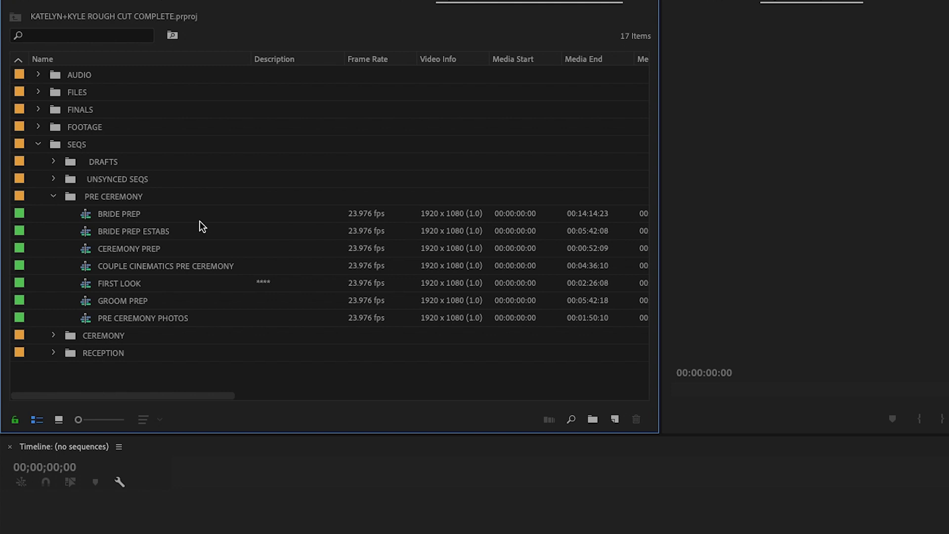
pyautogui.click(54, 335)
pyautogui.scroll(-1, 230, 296)
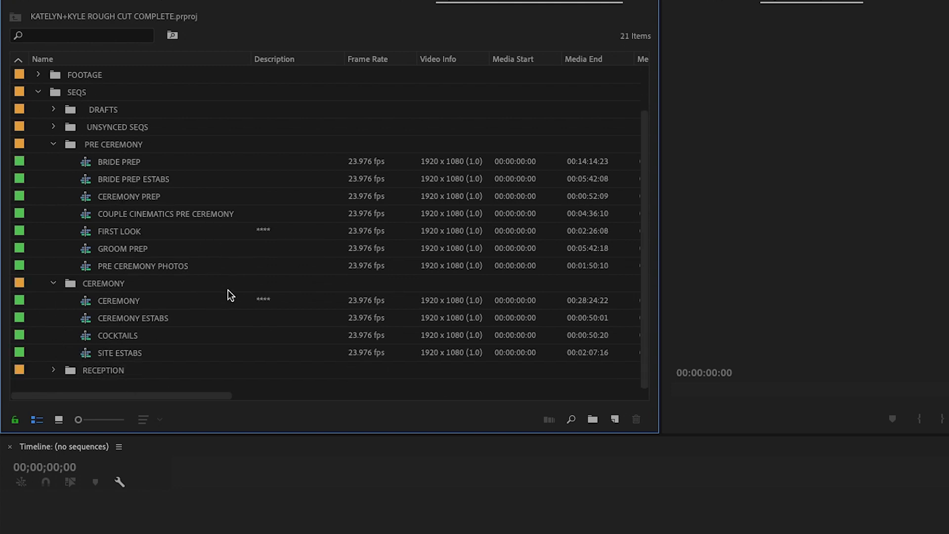
pyautogui.click(54, 371)
pyautogui.scroll(-5, 231, 341)
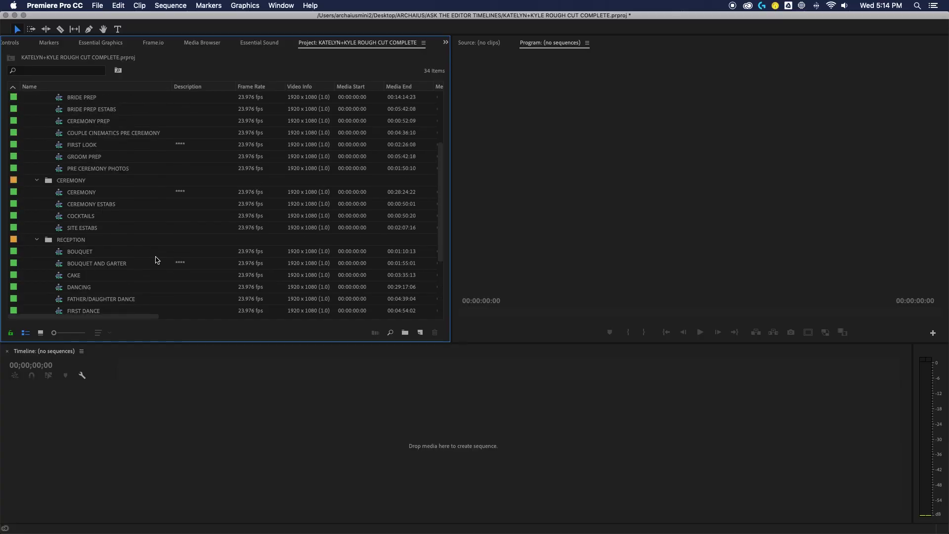
# Open the BRIDE PREP sequence and zoom the timeline in to see its clips
pyautogui.doubleClick(53, 183)
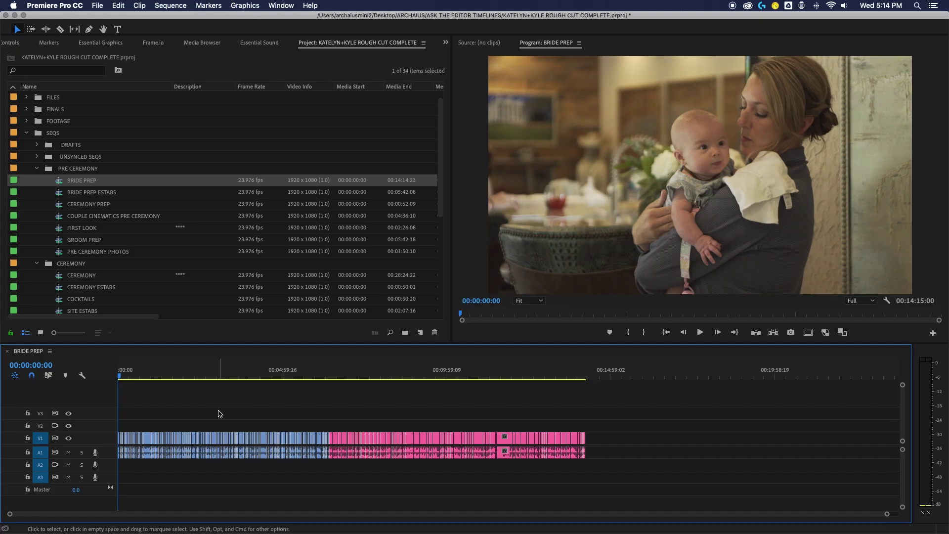
pyautogui.scroll(-8, 87, 193)
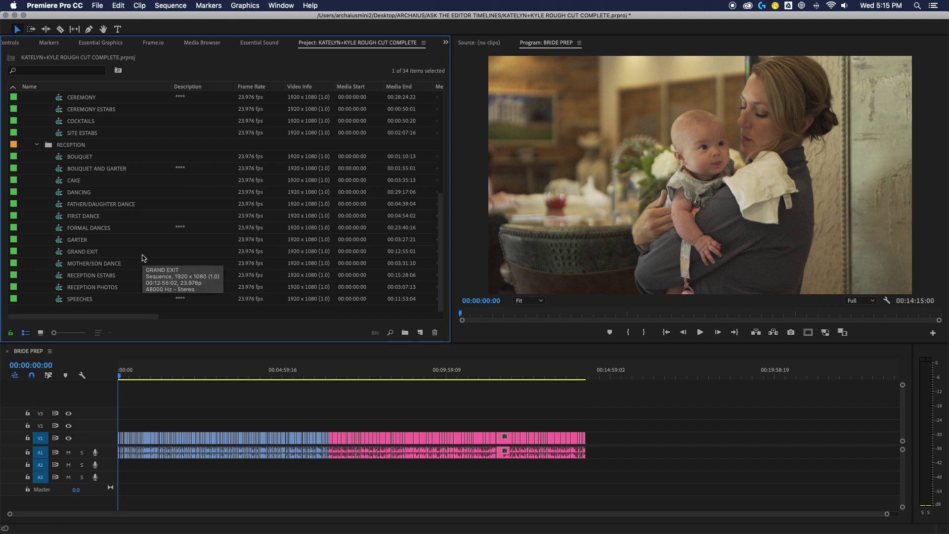
pyautogui.scroll(8, 143, 258)
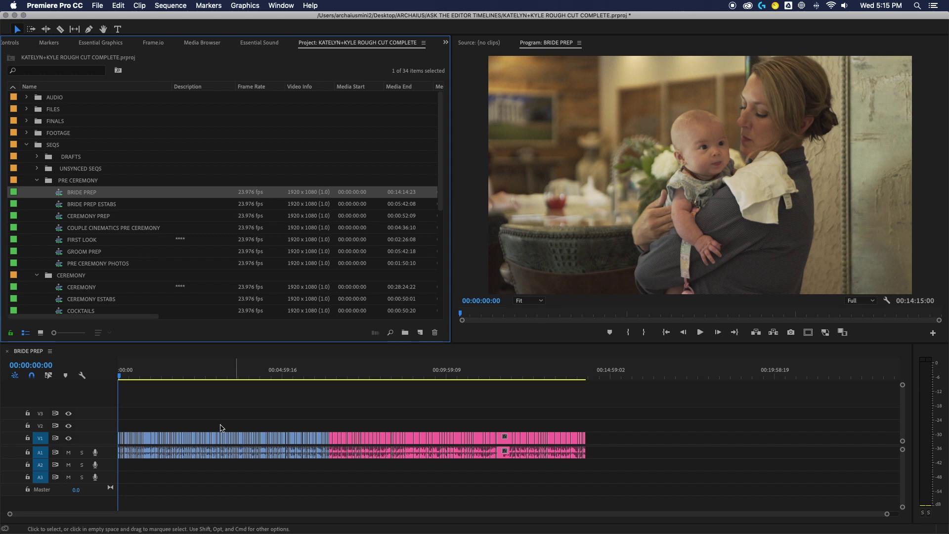
pyautogui.click(154, 406)
pyautogui.press('=')
pyautogui.press('=')
pyautogui.press('=')
pyautogui.press('=')
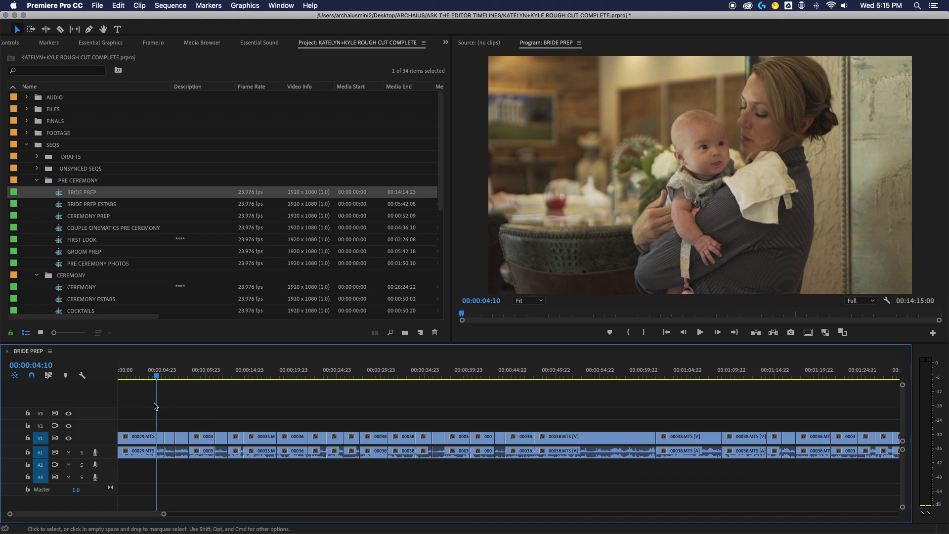
# Open a gap after the first clip by pushing all later clips to the right
pyautogui.press('Down')
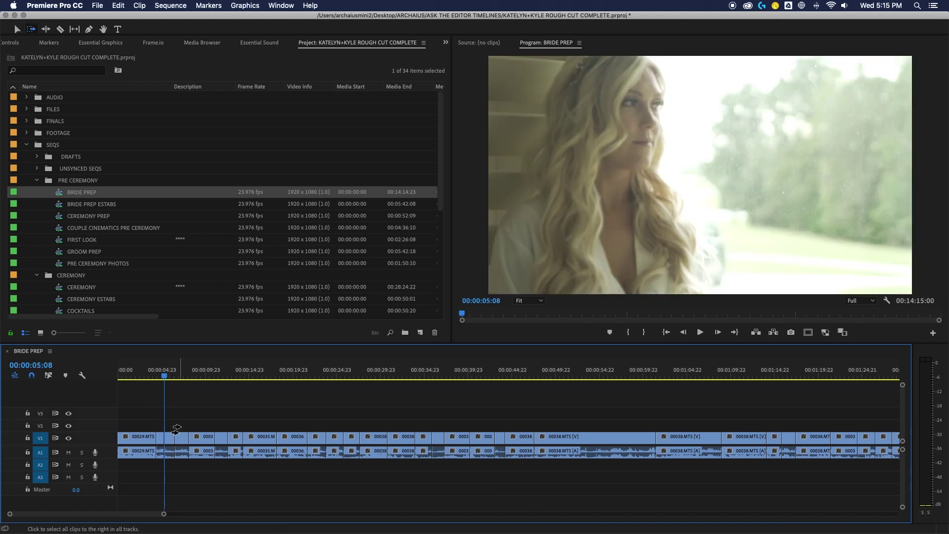
pyautogui.moveTo(173, 439); pyautogui.dragTo(198, 426)
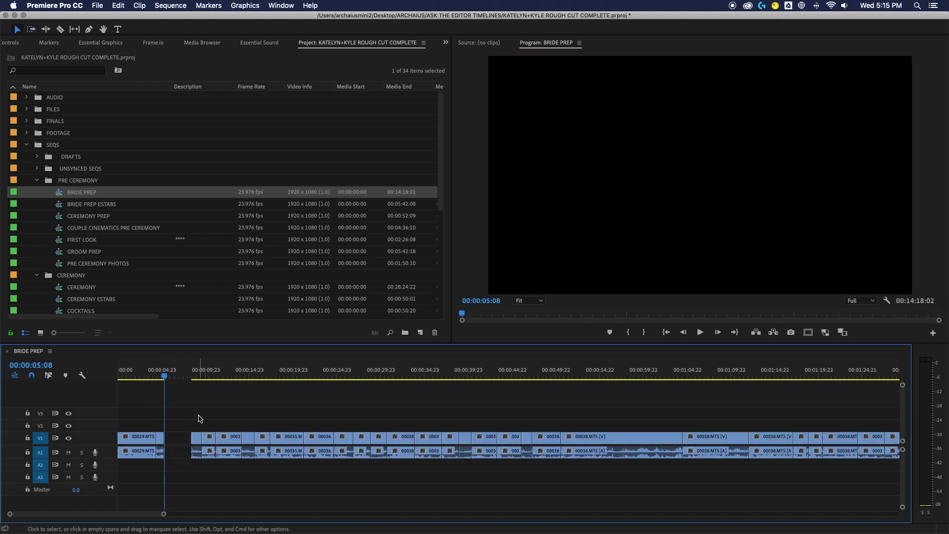
pyautogui.press('Down')
pyautogui.press('Down')
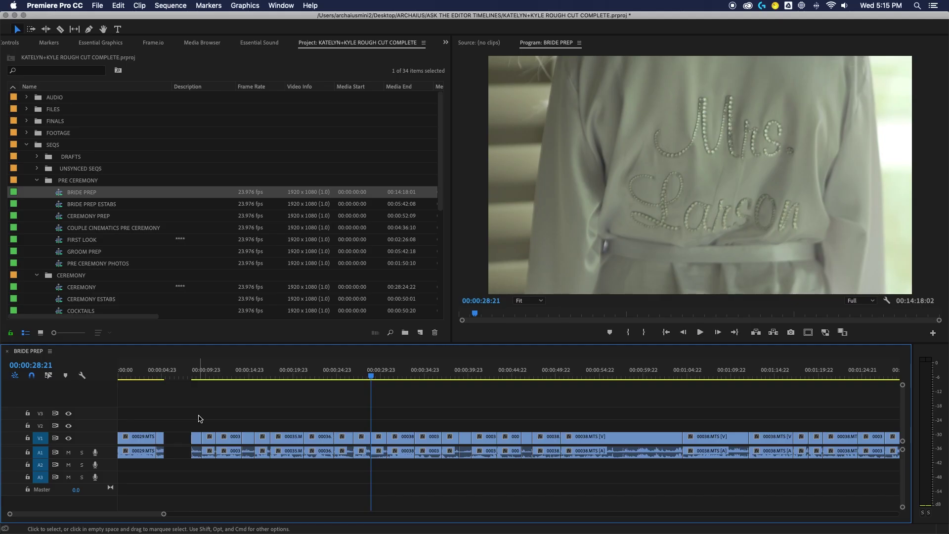
# Open a second gap at 00:00:30:18, then step through the following edit points
pyautogui.press('Down')
pyautogui.click(406, 438)
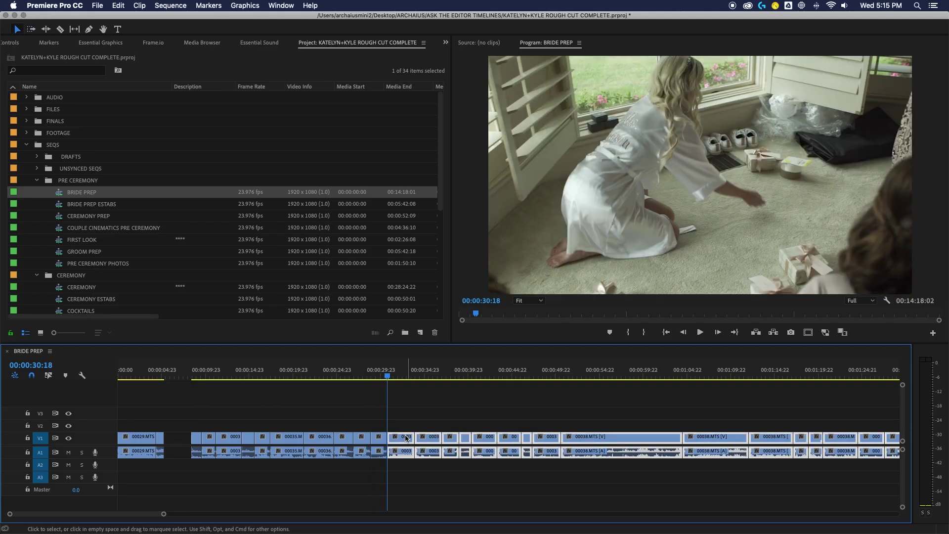
pyautogui.moveTo(406, 438); pyautogui.dragTo(436, 438)
pyautogui.press('Down')
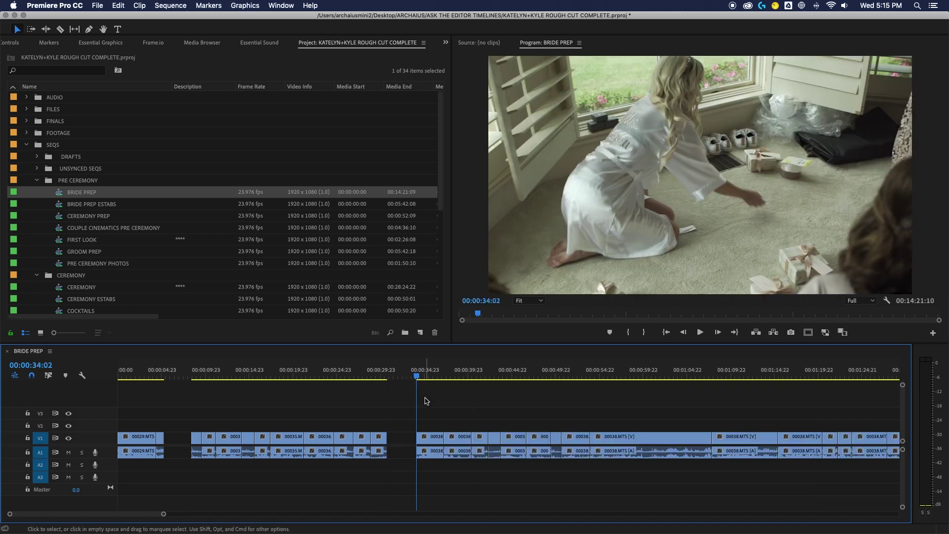
pyautogui.press('Down')
pyautogui.press('Down')
pyautogui.press('Down')
pyautogui.press('Down')
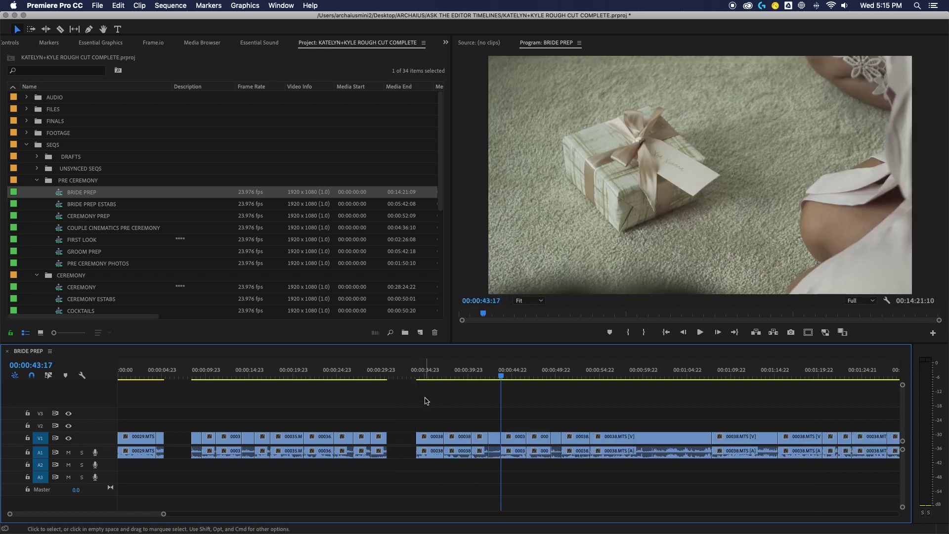
pyautogui.press('Down')
pyautogui.press('Down')
pyautogui.press('Down')
pyautogui.press('Down')
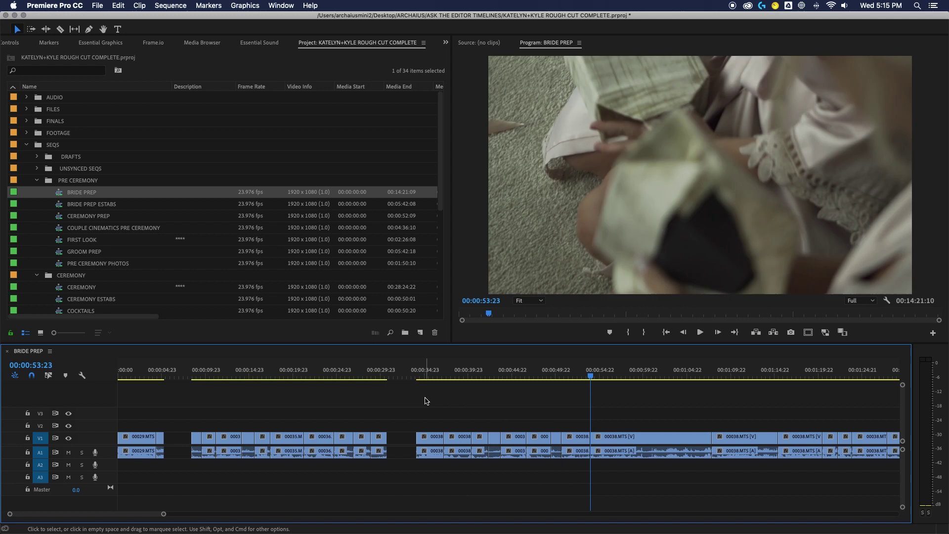
pyautogui.press('Down')
pyautogui.press('Down')
pyautogui.press('Down')
pyautogui.press('Down')
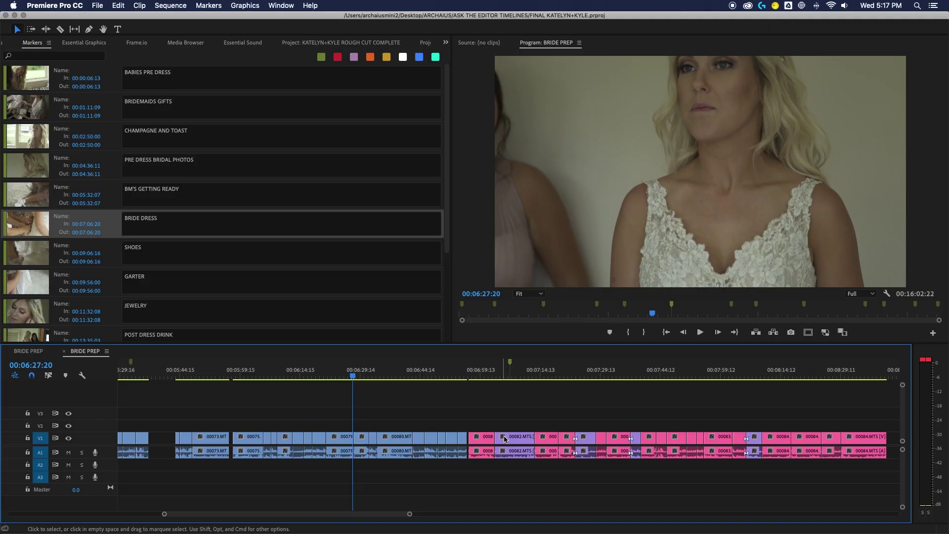
# Lift clip 00082.MTS and another pink V1 clip up onto track V2
pyautogui.moveTo(505, 439); pyautogui.dragTo(506, 425)
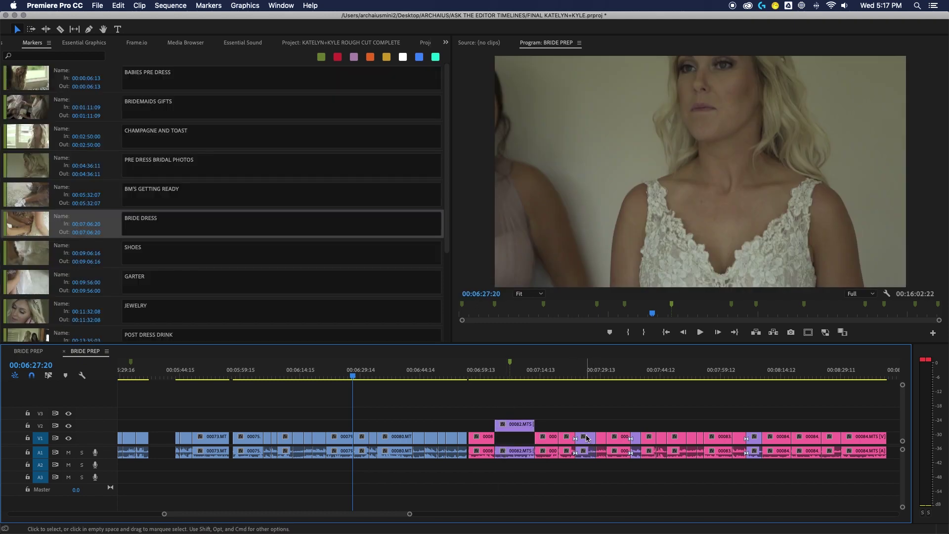
pyautogui.moveTo(587, 439); pyautogui.dragTo(586, 425)
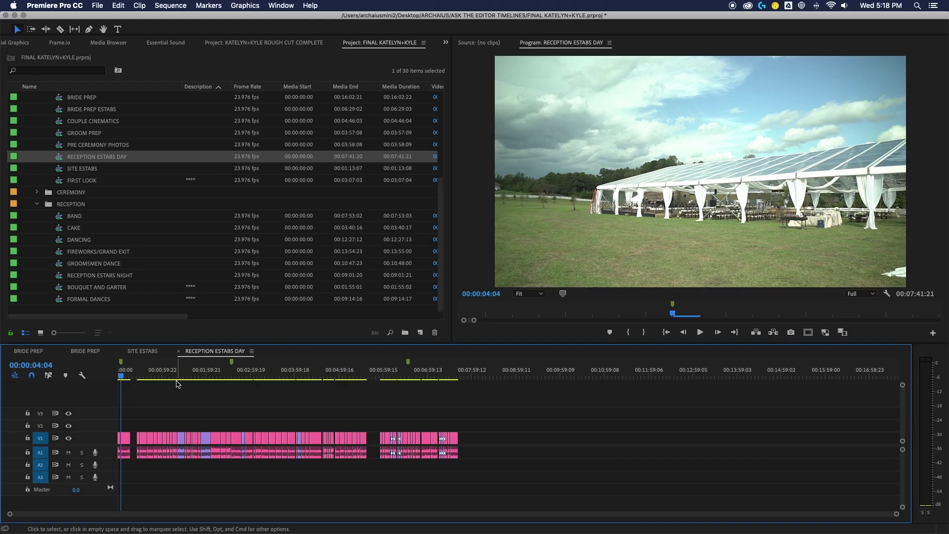
# Preview reception shots from about 00:01:41, scrub COUPLE CINEMATICS, then return to RECEPTION ESTABS DAY
pyautogui.click(193, 374)
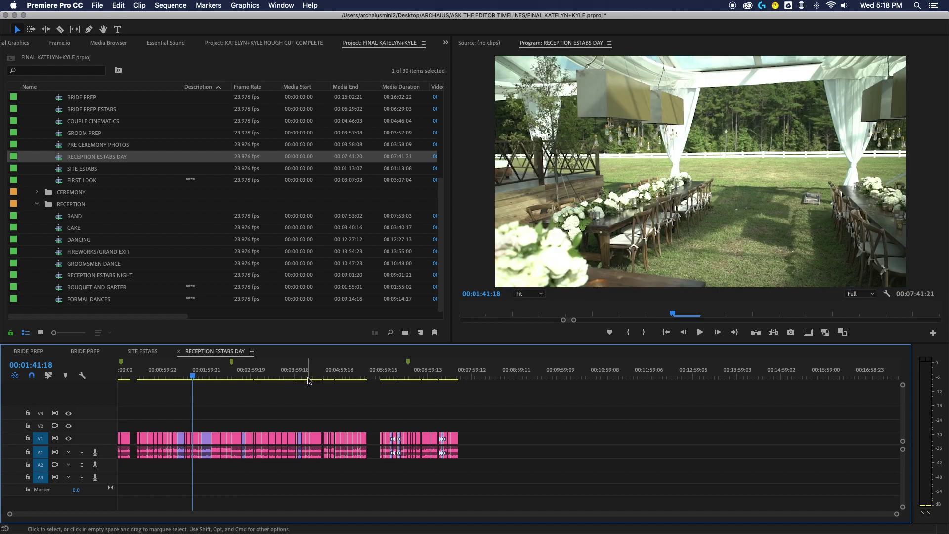
pyautogui.click(324, 375)
pyautogui.click(310, 376)
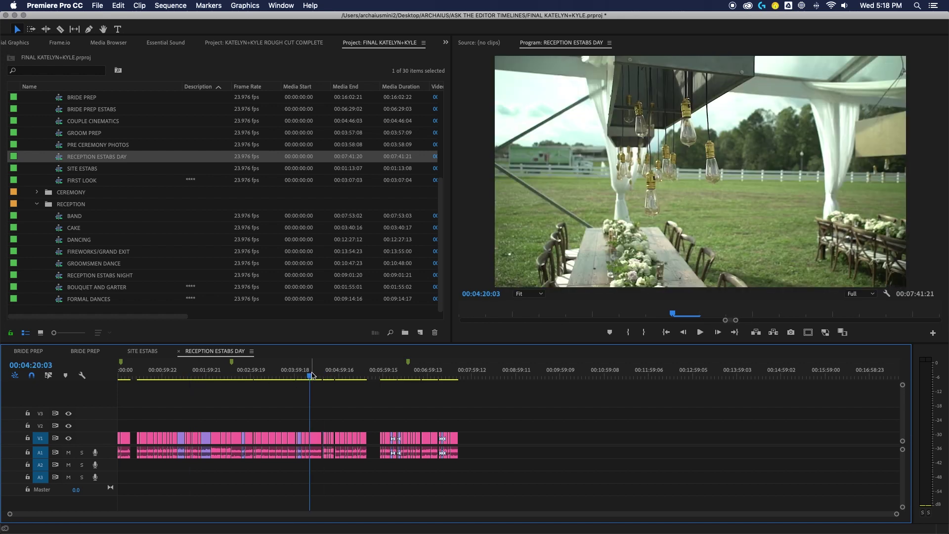
pyautogui.click(330, 376)
pyautogui.click(348, 375)
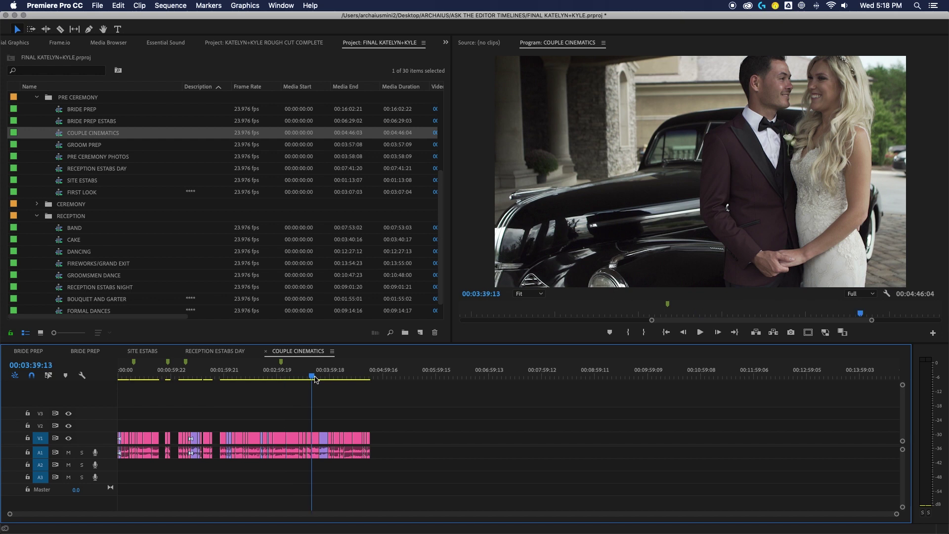
pyautogui.moveTo(315, 379); pyautogui.dragTo(364, 379)
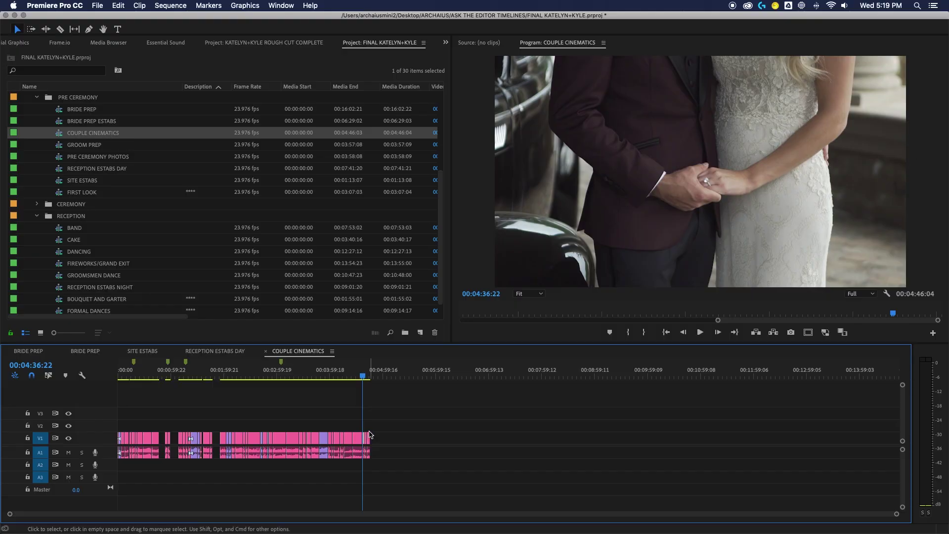
pyautogui.click(211, 352)
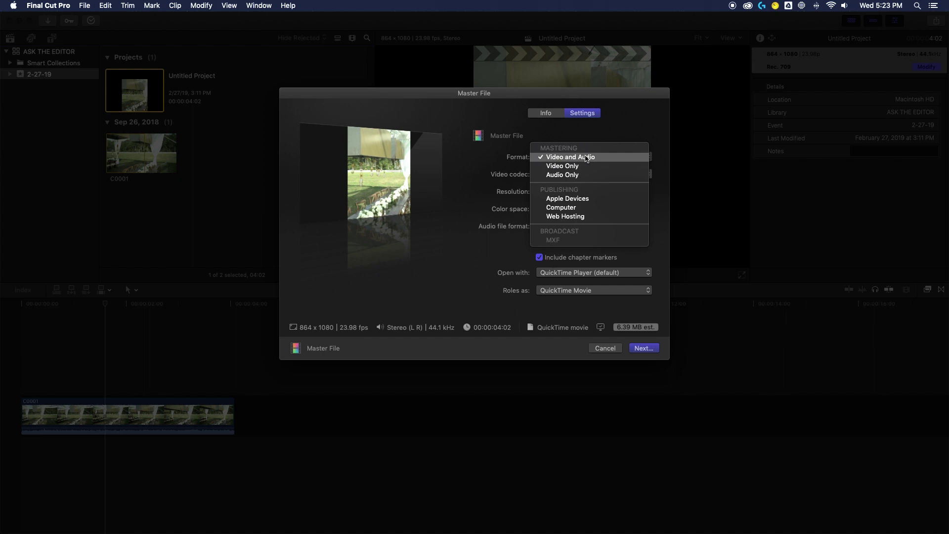
# Try Computer format with H.264 Better Quality, then set the format back to Video and Audio
pyautogui.click(585, 208)
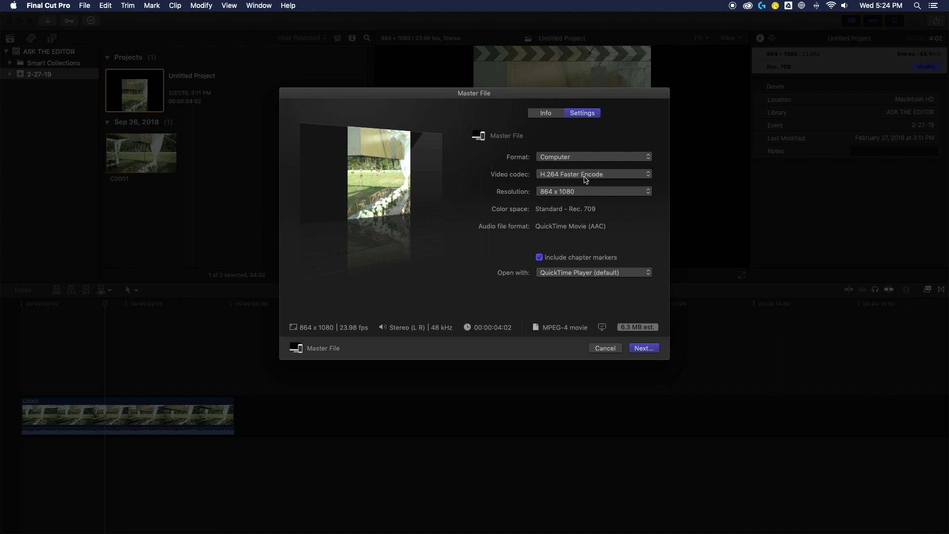
pyautogui.click(584, 176)
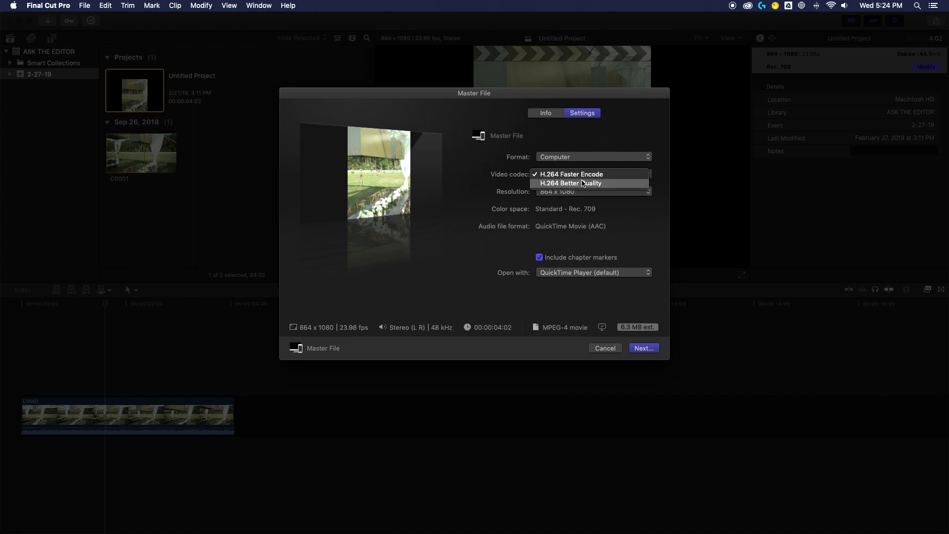
pyautogui.click(582, 184)
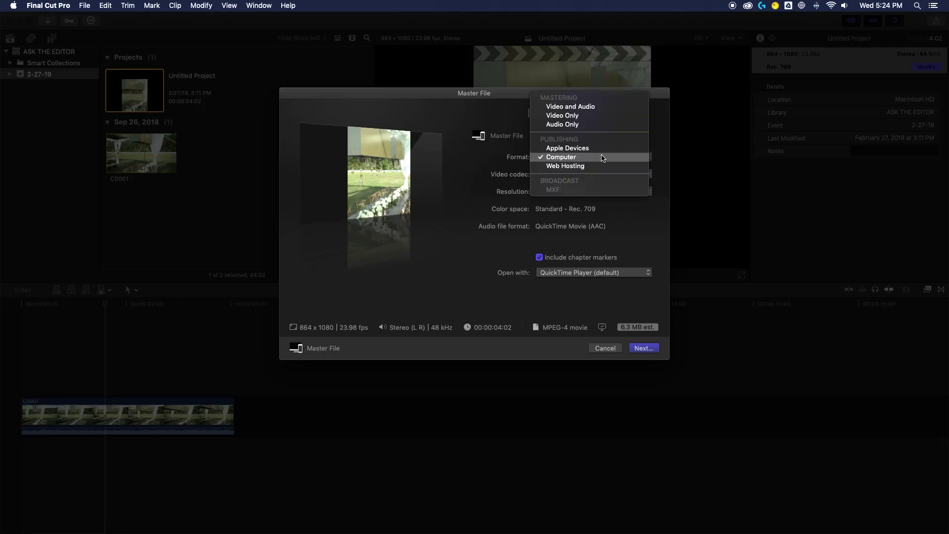
pyautogui.click(596, 106)
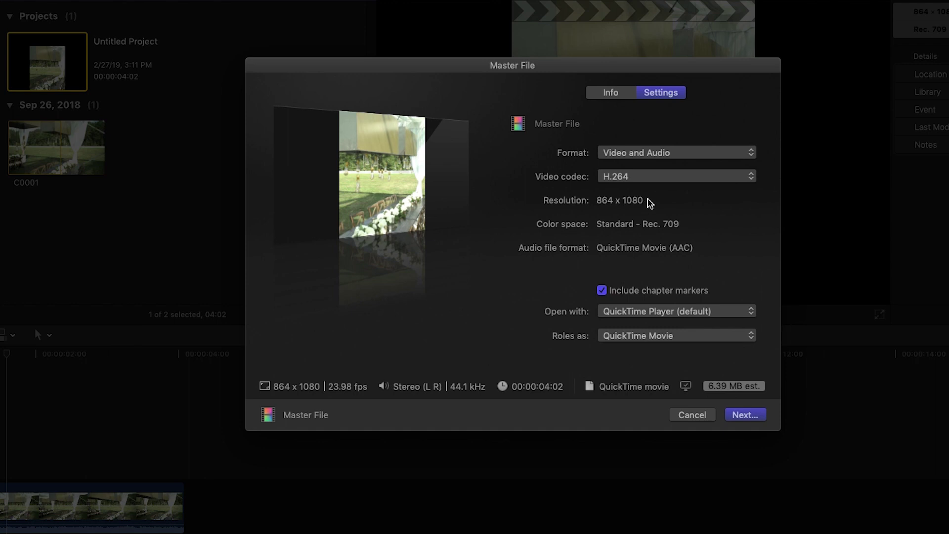
pyautogui.click(671, 154)
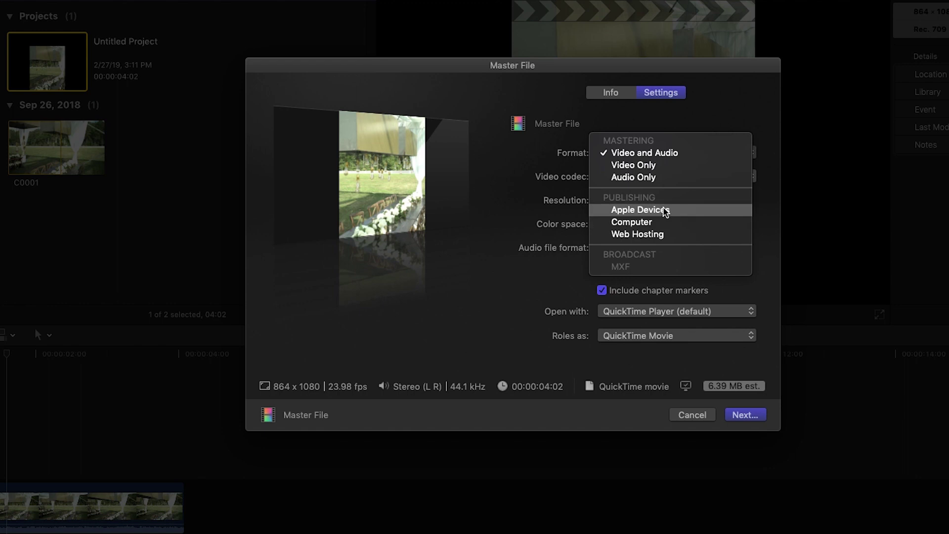
pyautogui.click(540, 312)
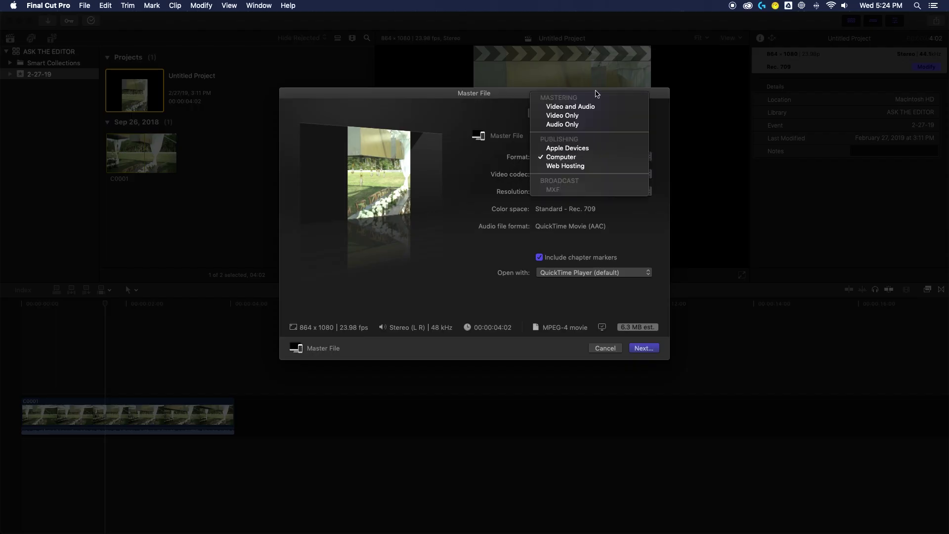
pyautogui.click(597, 105)
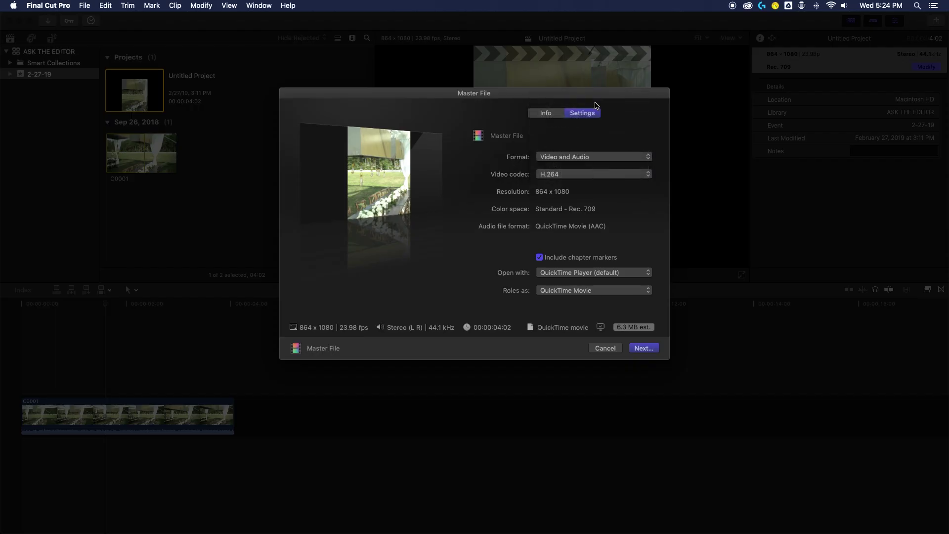
pyautogui.click(573, 175)
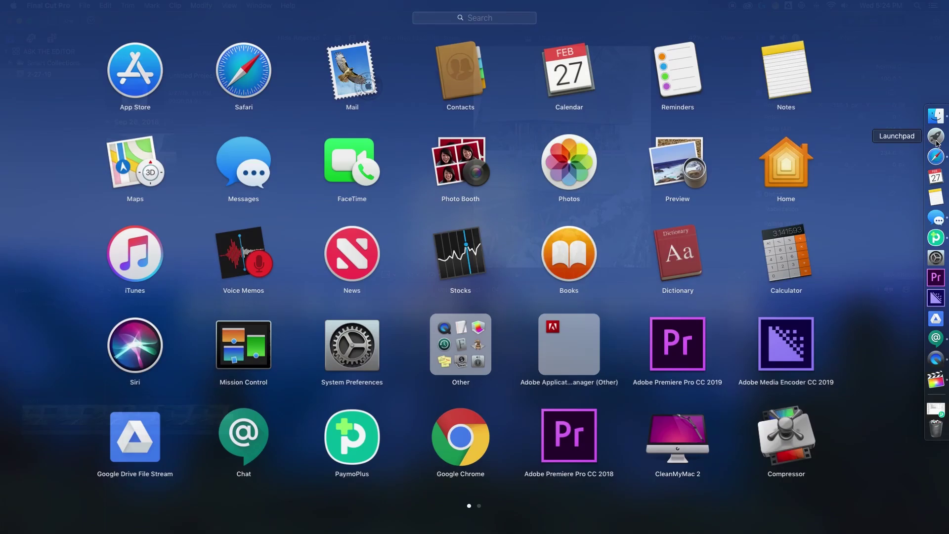
# Launch Compressor from Launchpad
pyautogui.click(492, 353)
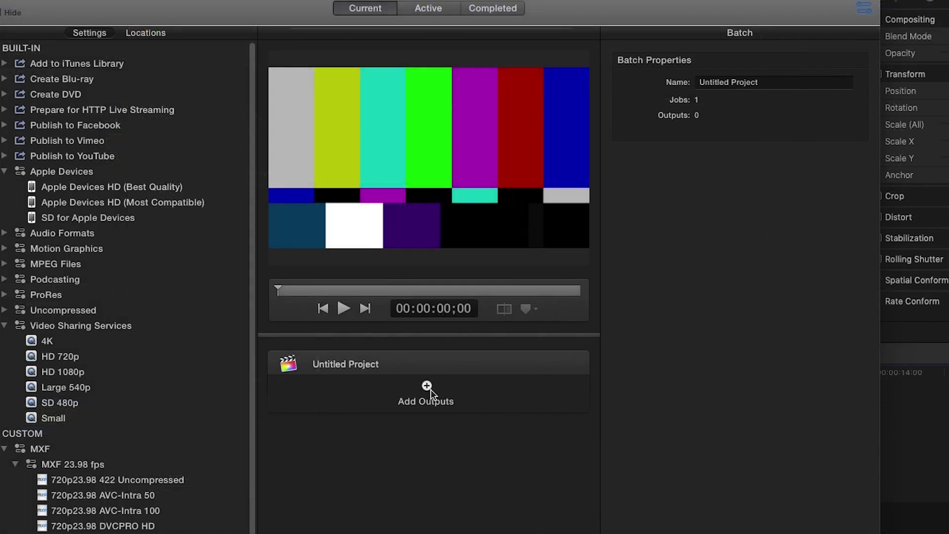
# Add the Apple ProRes 422 HQ preset from the ProRes group as the job's output
pyautogui.click(426, 385)
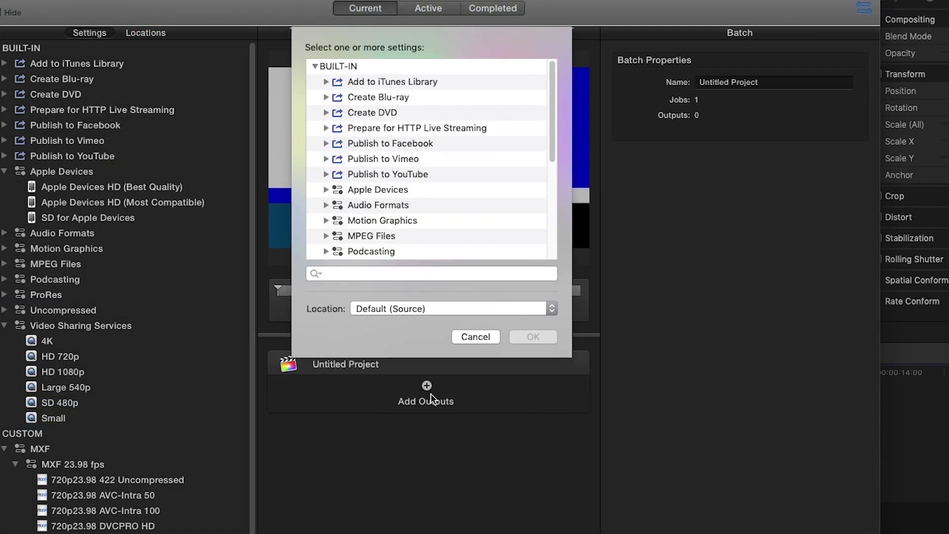
pyautogui.scroll(-1, 384, 243)
pyautogui.doubleClick(385, 242)
pyautogui.scroll(-5, 385, 242)
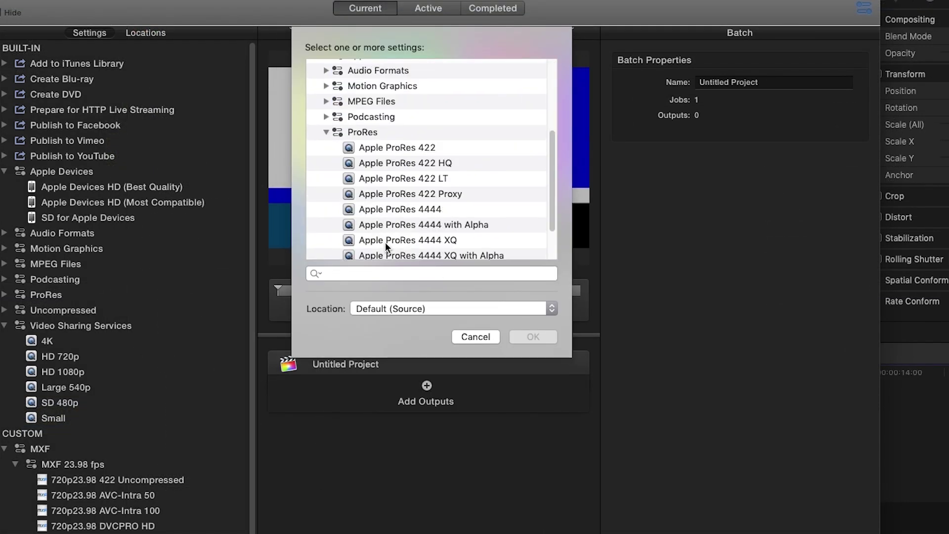
pyautogui.scroll(-1, 386, 243)
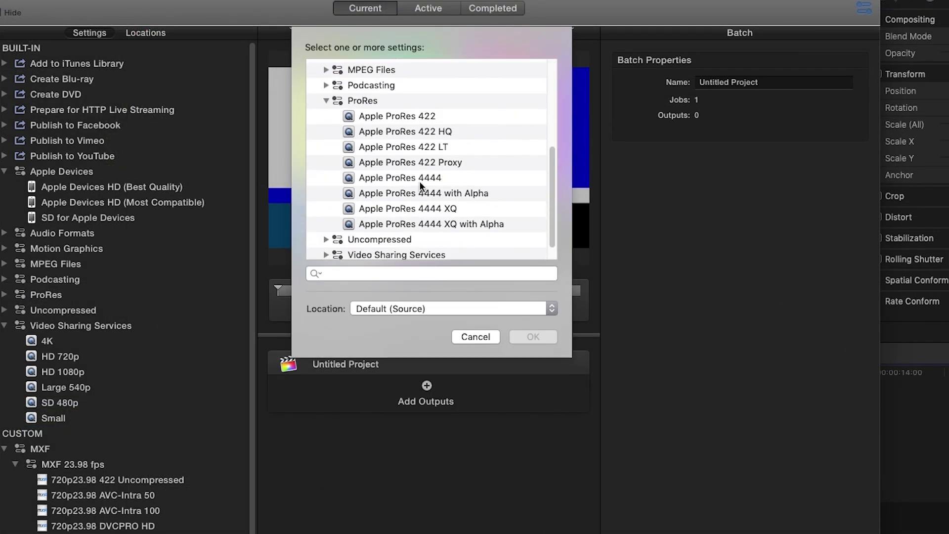
pyautogui.click(431, 133)
pyautogui.click(529, 337)
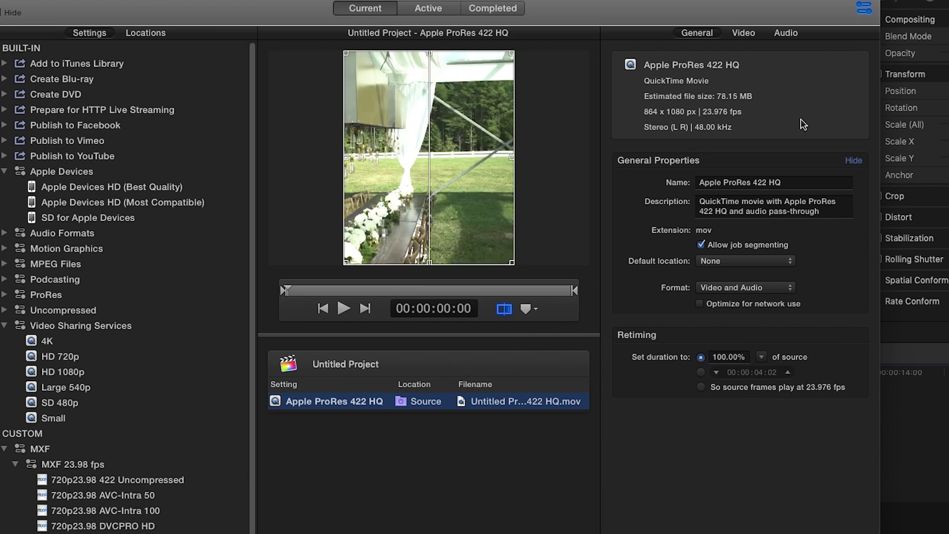
pyautogui.click(747, 33)
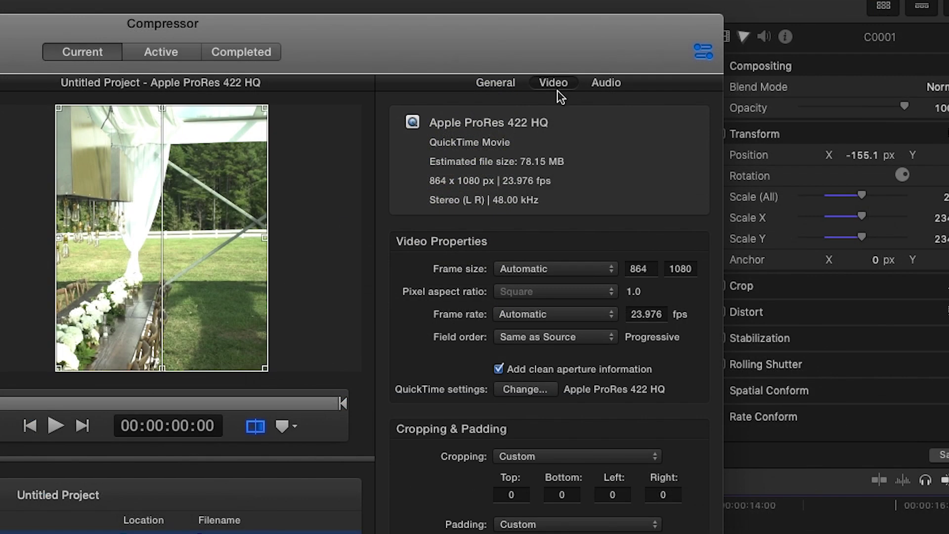
# Switch the output's compression type to H.264 and raise its quality to Best
pyautogui.click(529, 388)
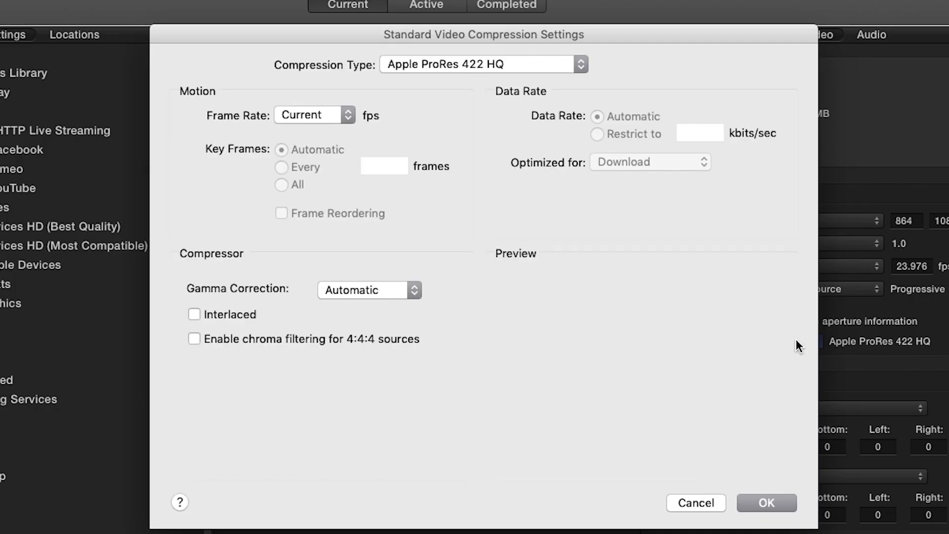
pyautogui.click(470, 67)
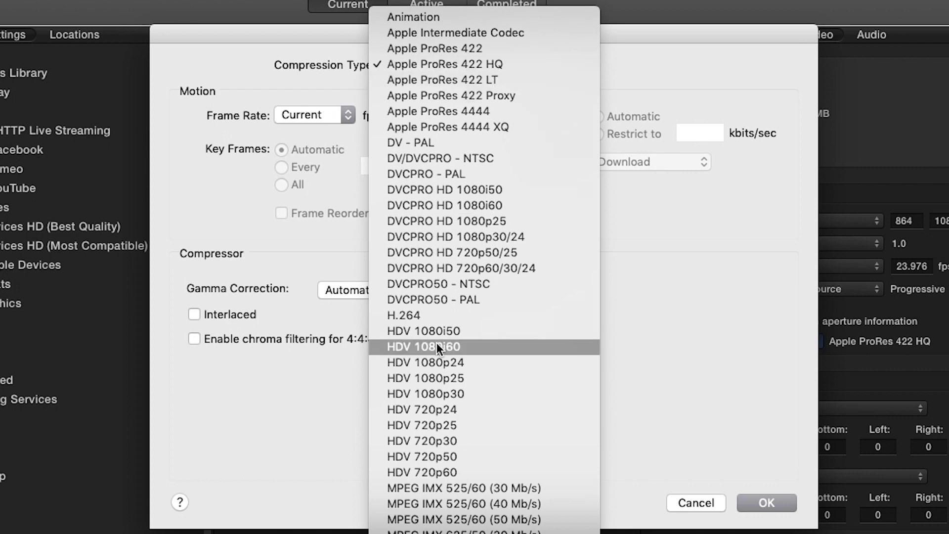
pyautogui.click(434, 316)
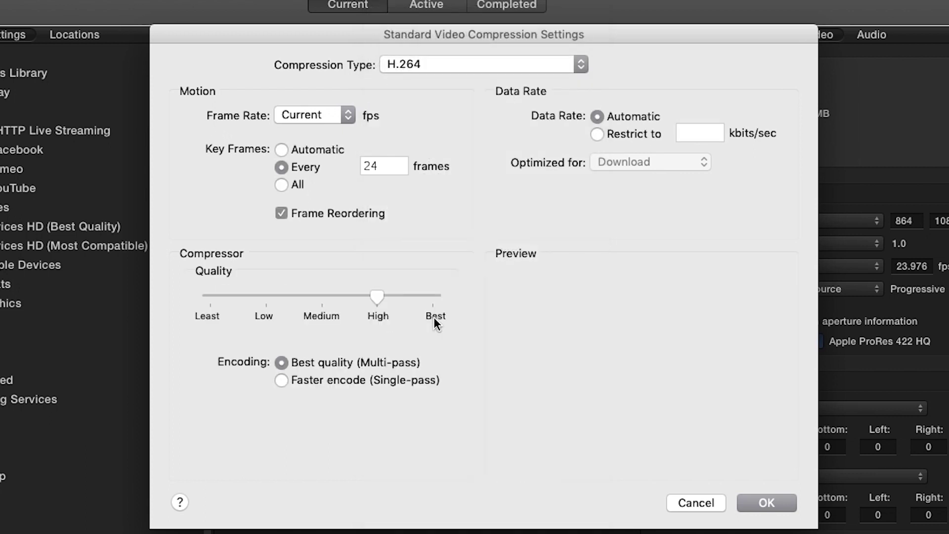
pyautogui.moveTo(386, 298); pyautogui.dragTo(494, 303)
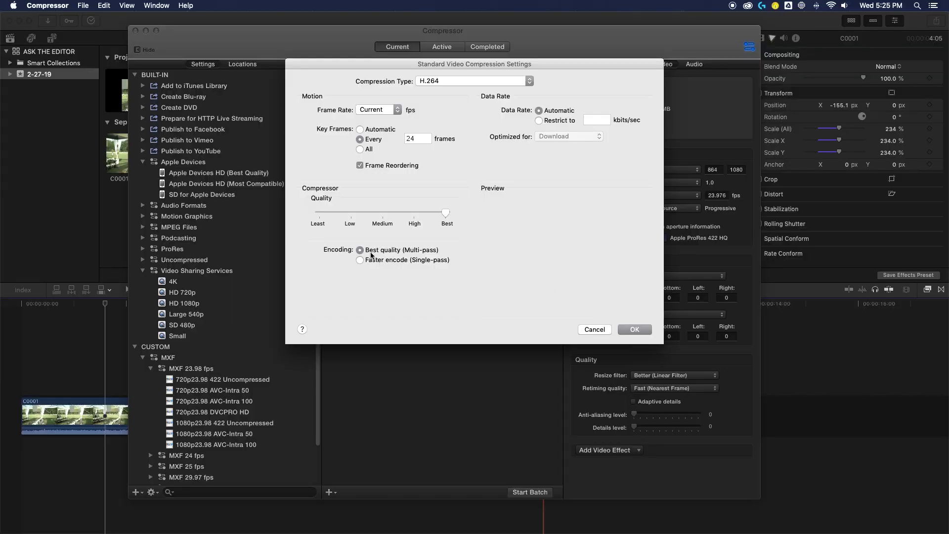
pyautogui.click(631, 331)
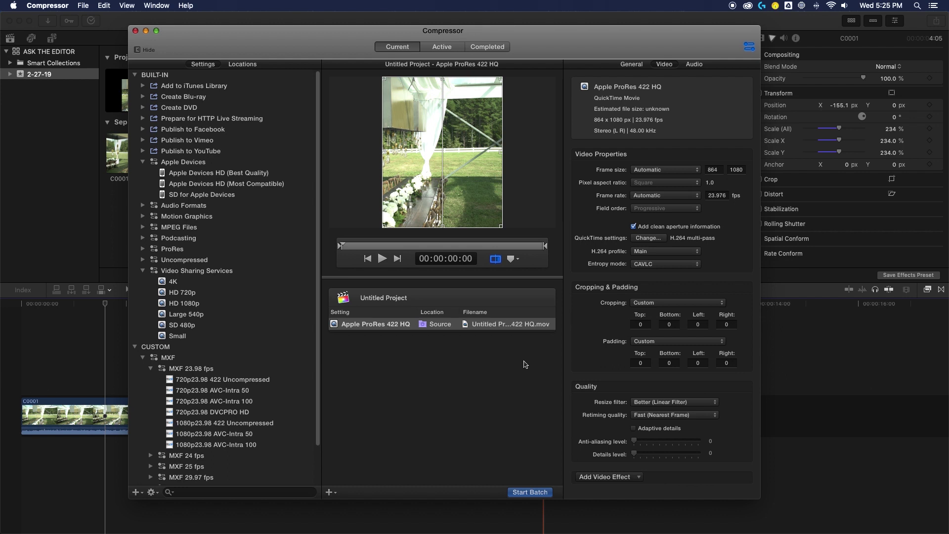